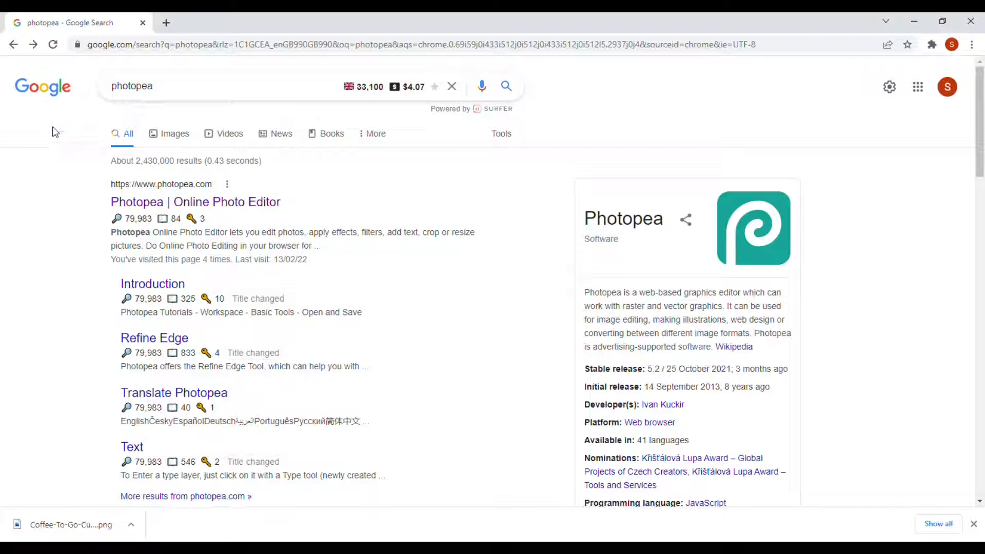
Open Photopea from the search results and start a new project with width 4500 and height 5400 pixels
{"action": "left_click", "coordinate": [144, 201]}
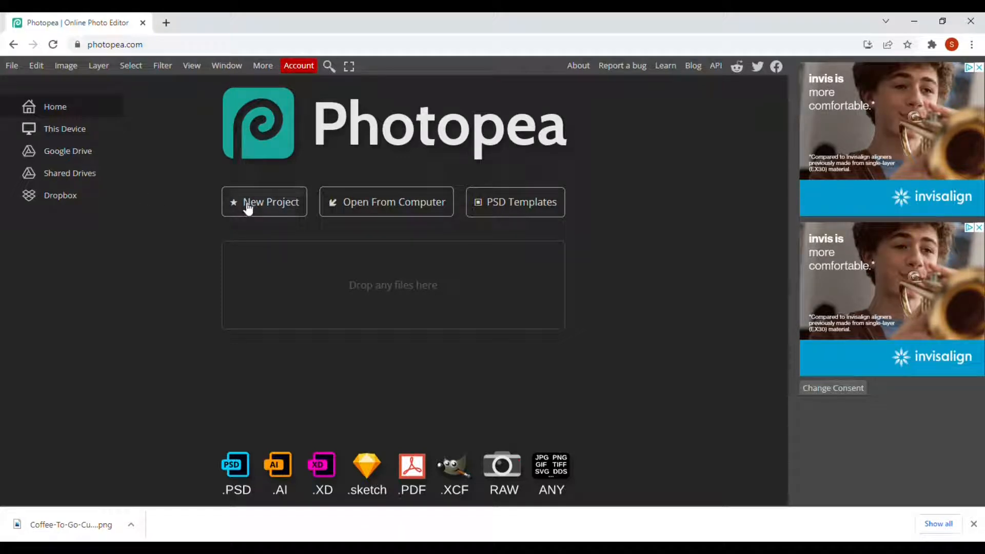
{"action": "left_click", "coordinate": [266, 206]}
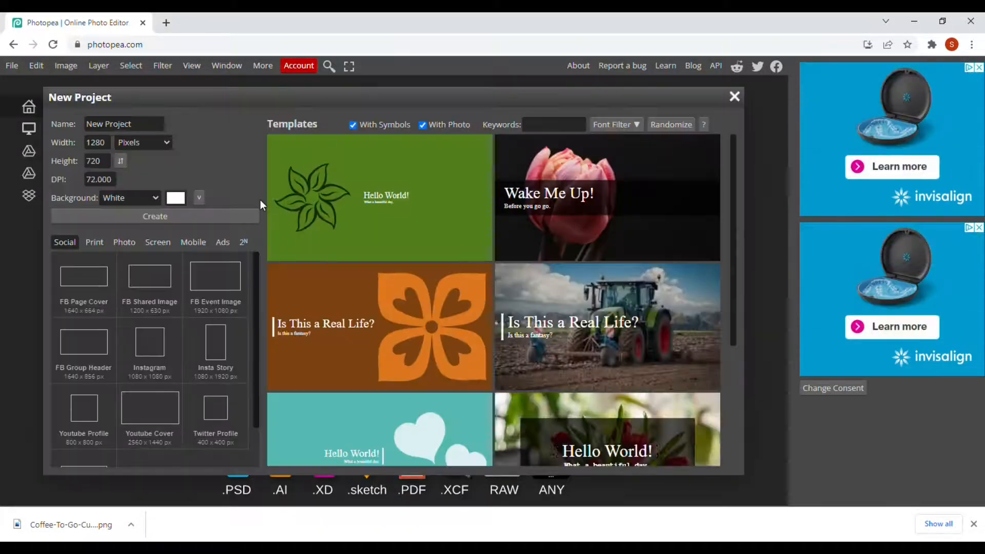
{"action": "left_click", "coordinate": [108, 143]}
{"action": "key", "text": "BackSpace"}
{"action": "key", "text": "BackSpace"}
{"action": "key", "text": "BackSpace"}
{"action": "key", "text": "BackSpace"}
{"action": "type", "text": "45"}
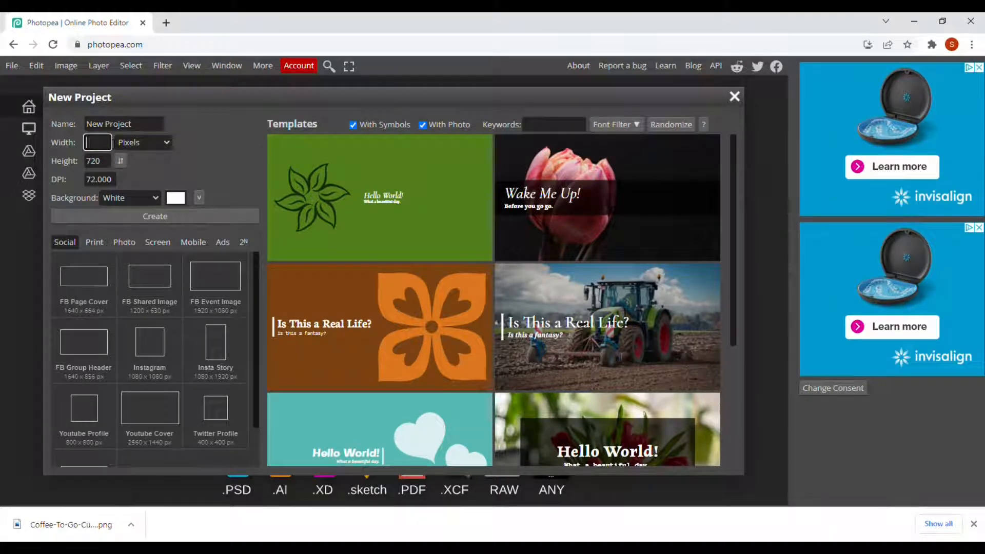
{"action": "type", "text": "00"}
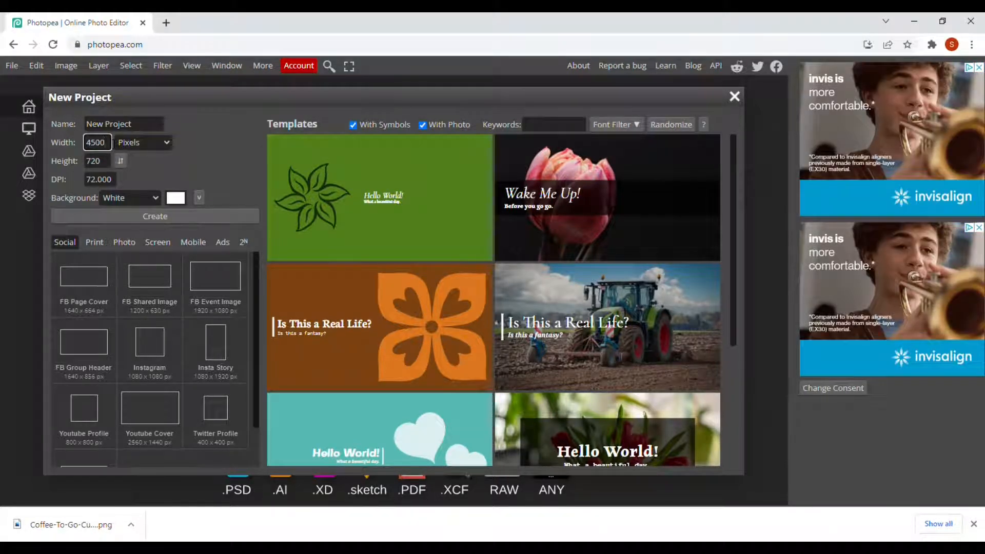
{"action": "key", "text": "Tab"}
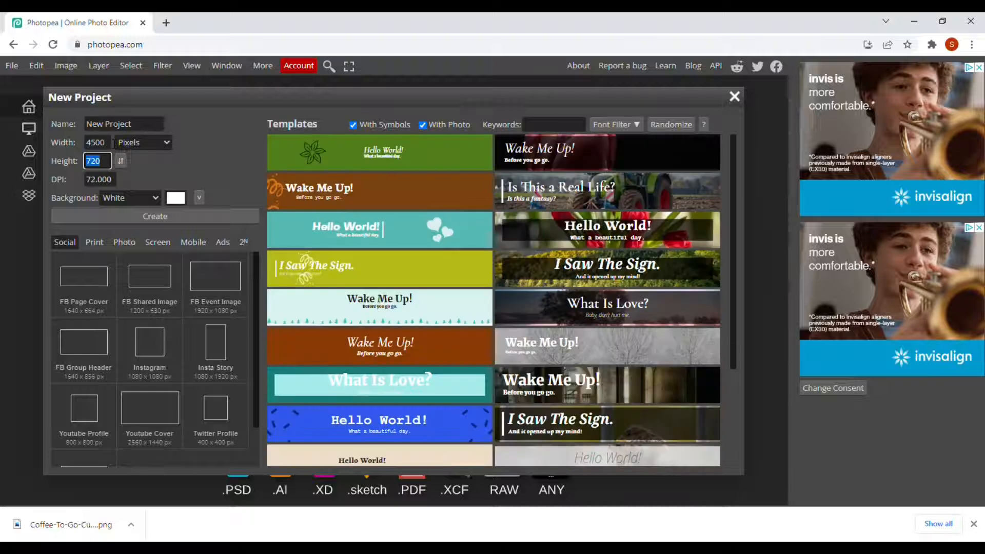
{"action": "type", "text": "5400"}
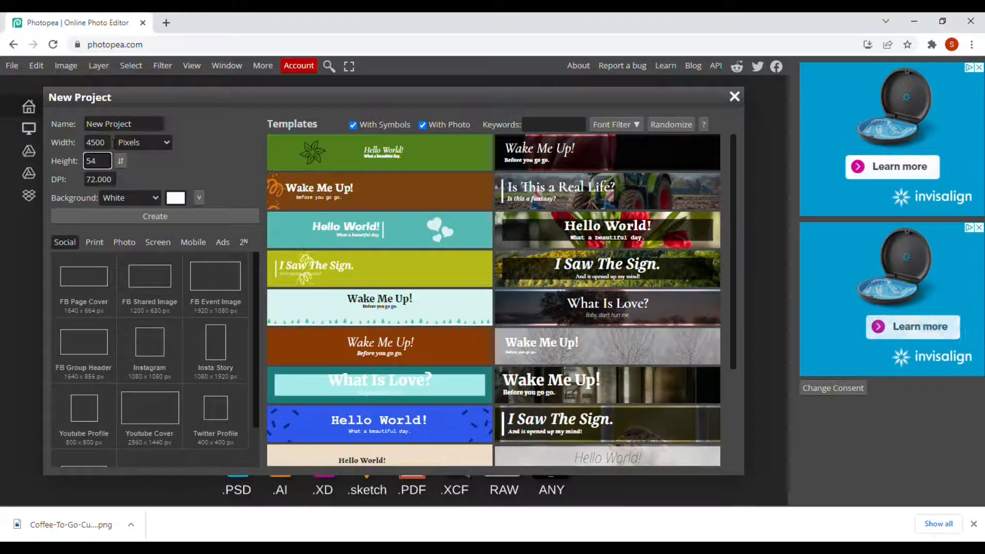
Set the new project's background to transparent and create the project
{"action": "left_click", "coordinate": [136, 199]}
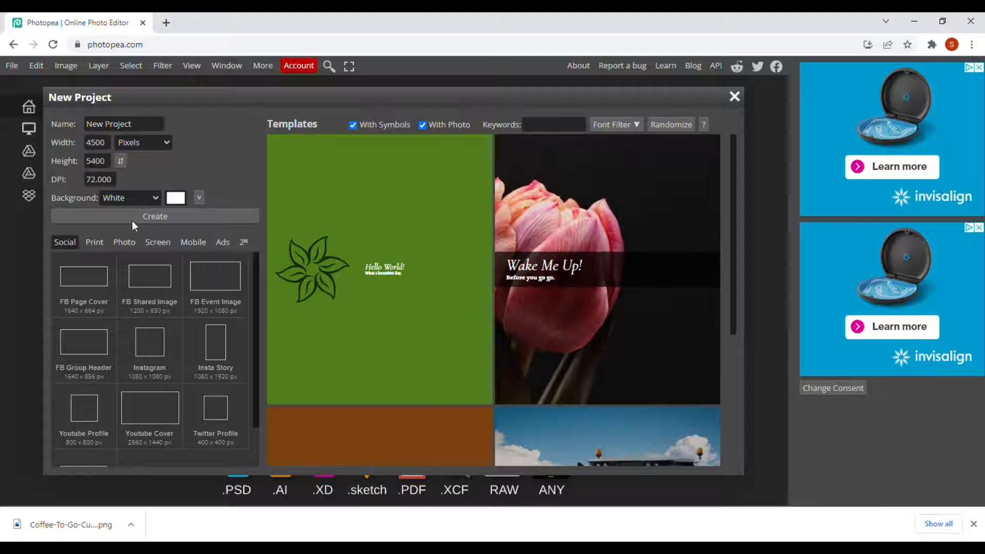
{"action": "left_click", "coordinate": [131, 230]}
{"action": "left_click", "coordinate": [150, 217]}
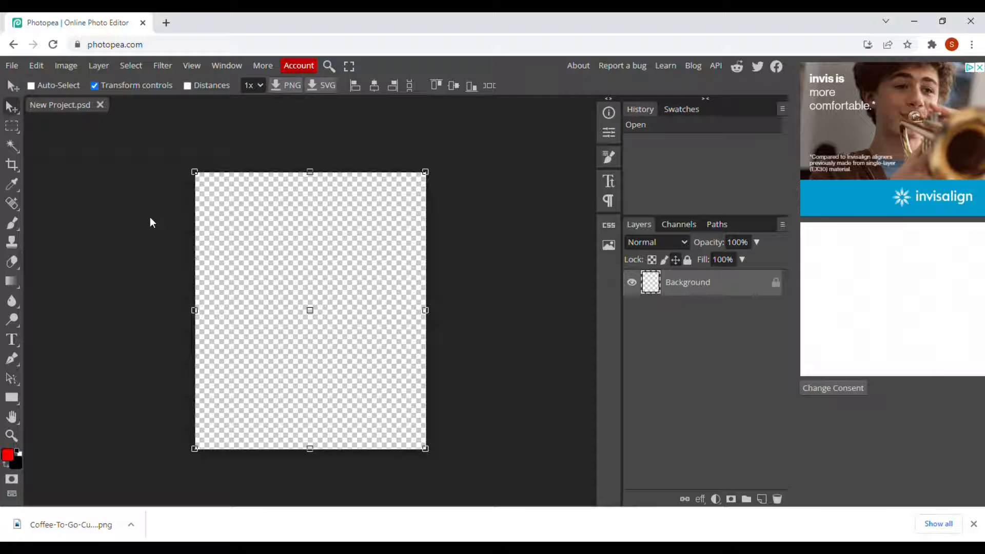
Place the Coffee-To-Go-Cup-Heart image from the computer into the canvas as its own layer
{"action": "left_click", "coordinate": [12, 65]}
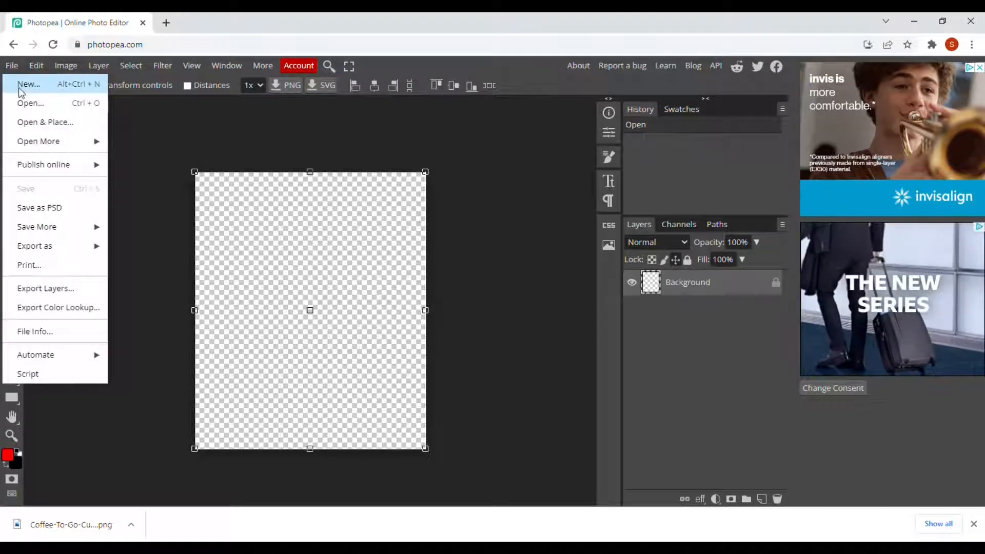
{"action": "left_click", "coordinate": [39, 122]}
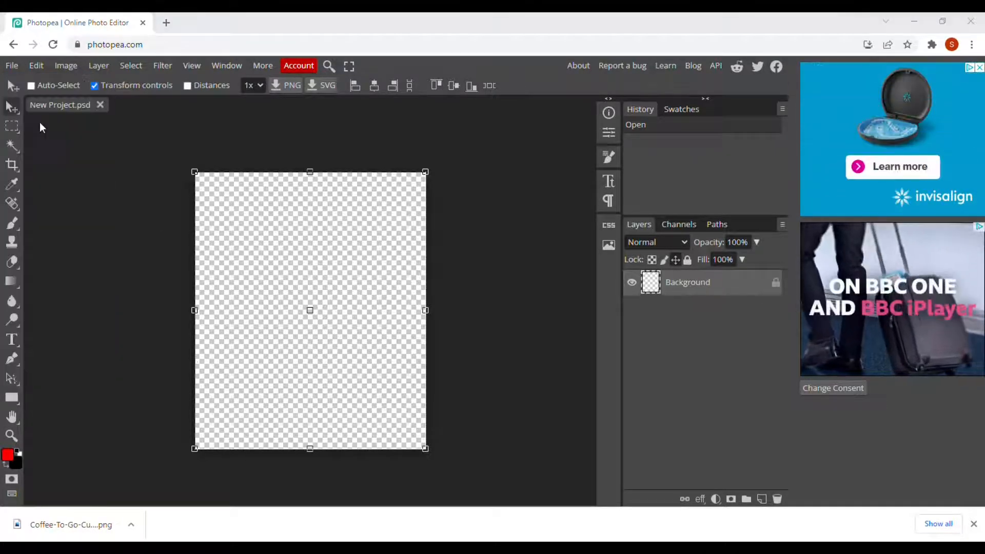
{"action": "double_click", "coordinate": [151, 117]}
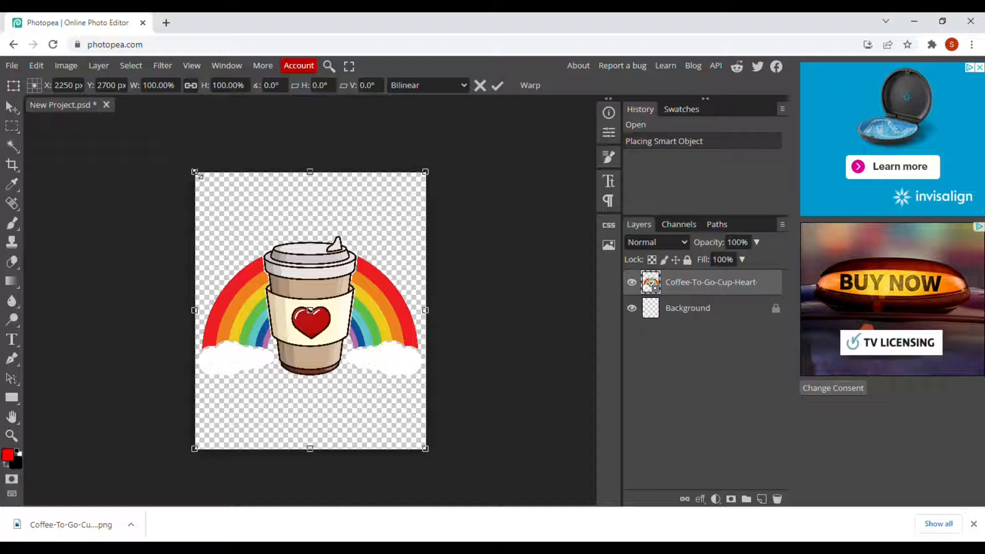
Scale the coffee cup image down to about 68.5% and move it to the horizontal centre of the canvas's lower half
{"action": "left_click_drag", "start_coordinate": [196, 174], "coordinate": [266, 231]}
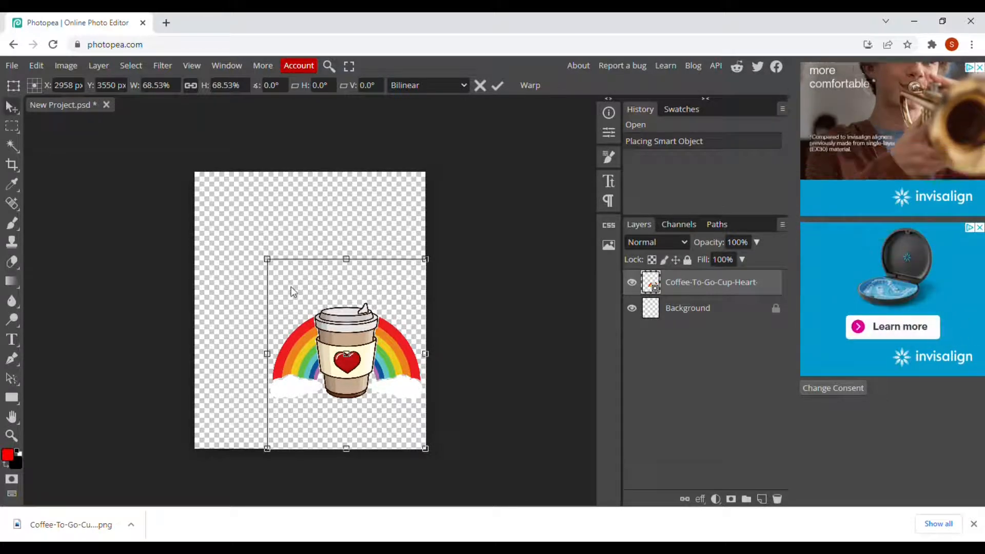
{"action": "key", "text": "Return"}
{"action": "left_click_drag", "start_coordinate": [342, 327], "coordinate": [309, 336]}
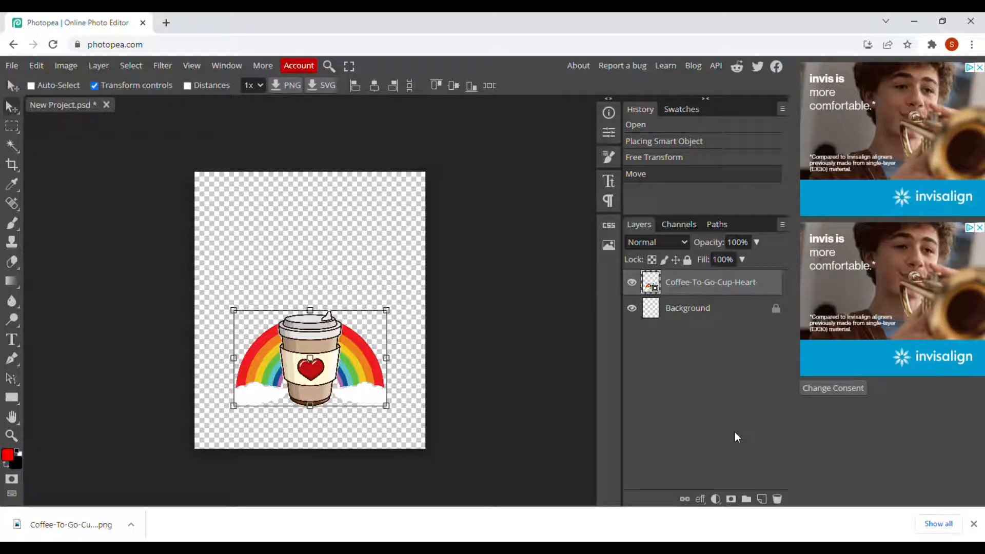
Add a new layer and set the Type tool to the Luckiest Guy font at 500 px
{"action": "left_click", "coordinate": [761, 499]}
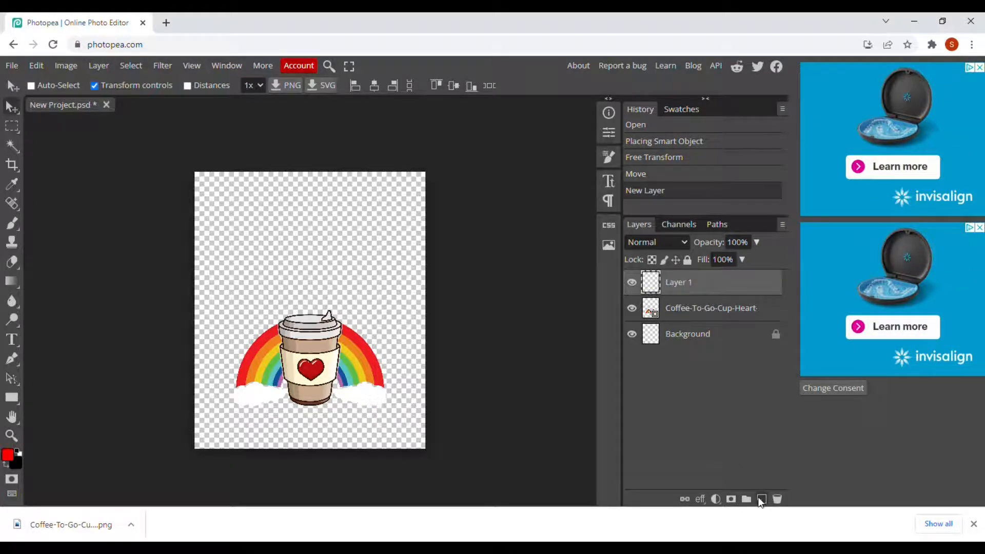
{"action": "left_click", "coordinate": [14, 344]}
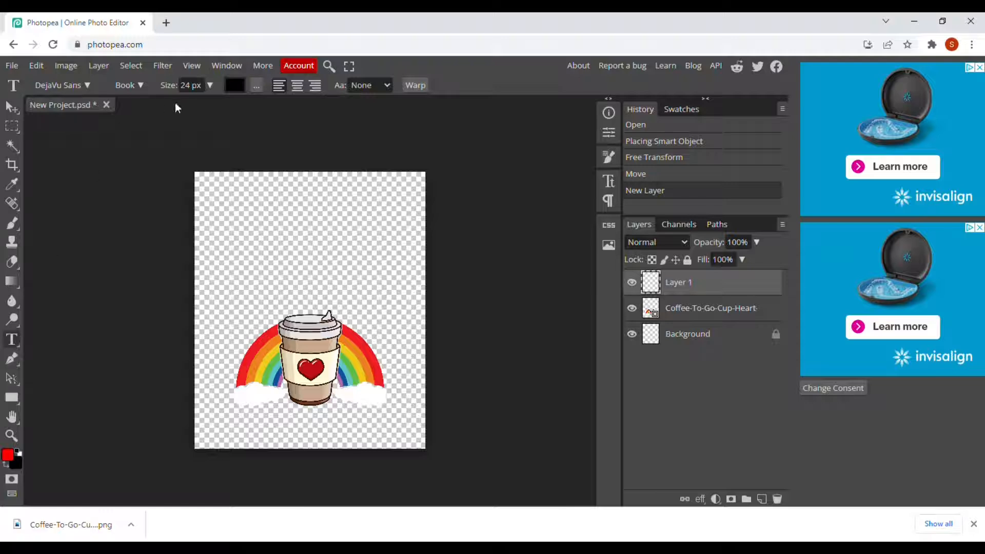
{"action": "double_click", "coordinate": [194, 86]}
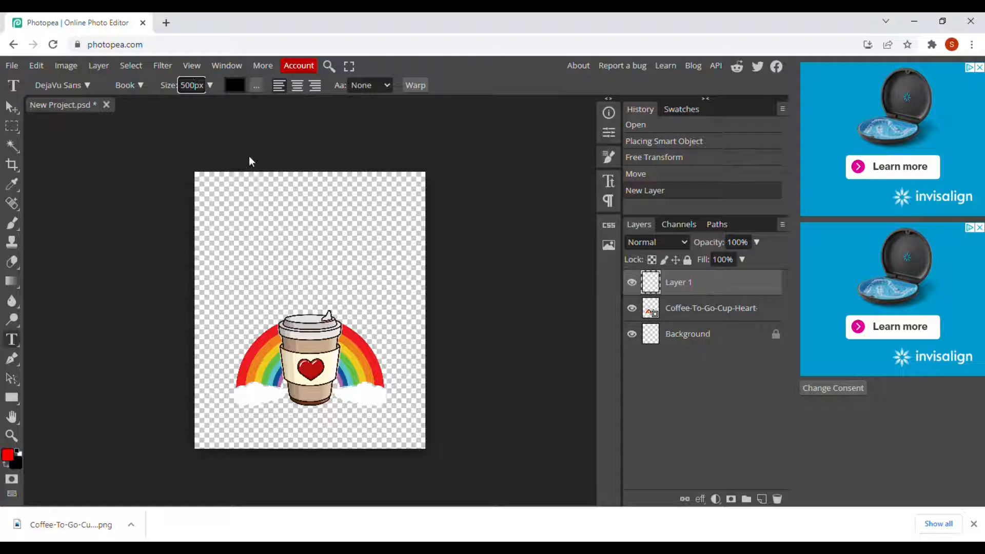
{"action": "left_click", "coordinate": [86, 81]}
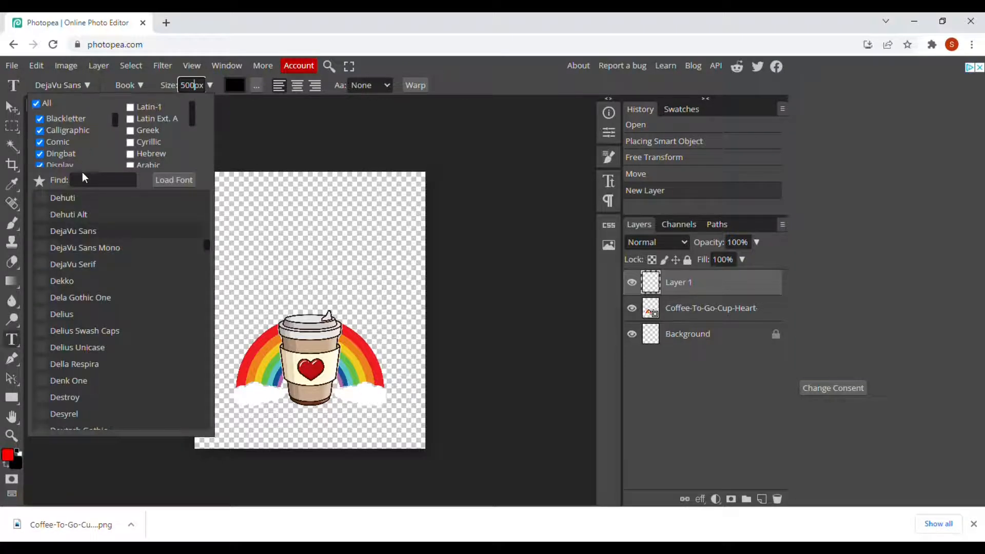
{"action": "left_click", "coordinate": [88, 182]}
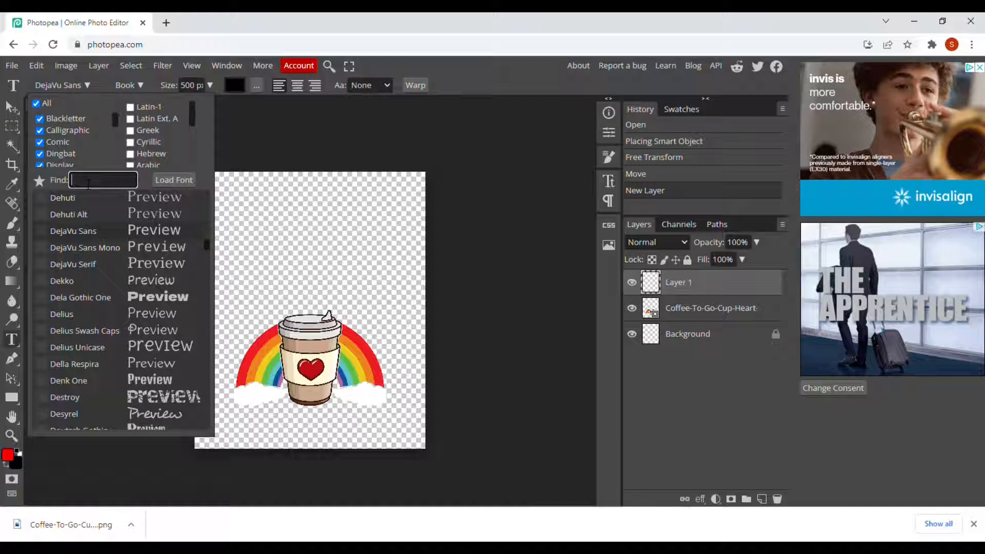
{"action": "type", "text": "luck"}
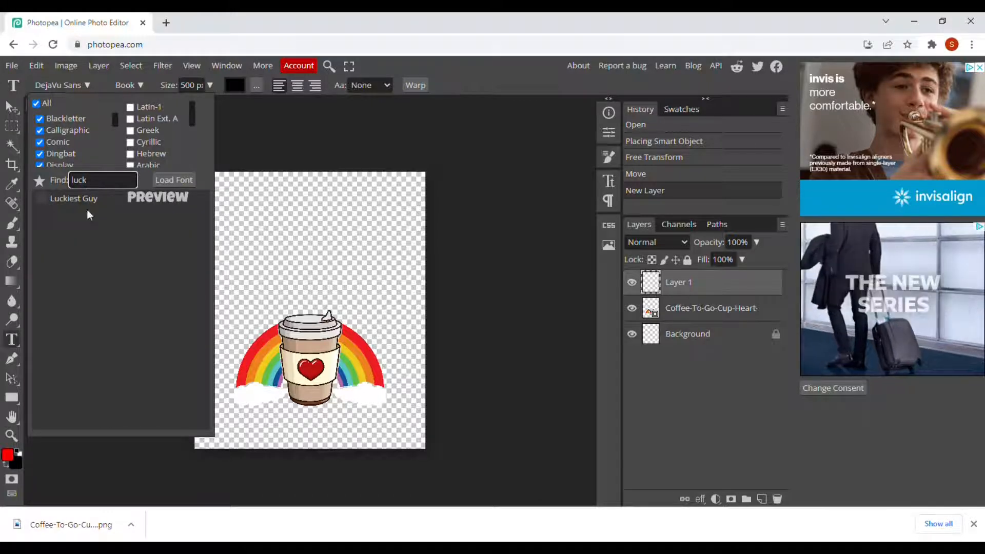
{"action": "left_click", "coordinate": [90, 198]}
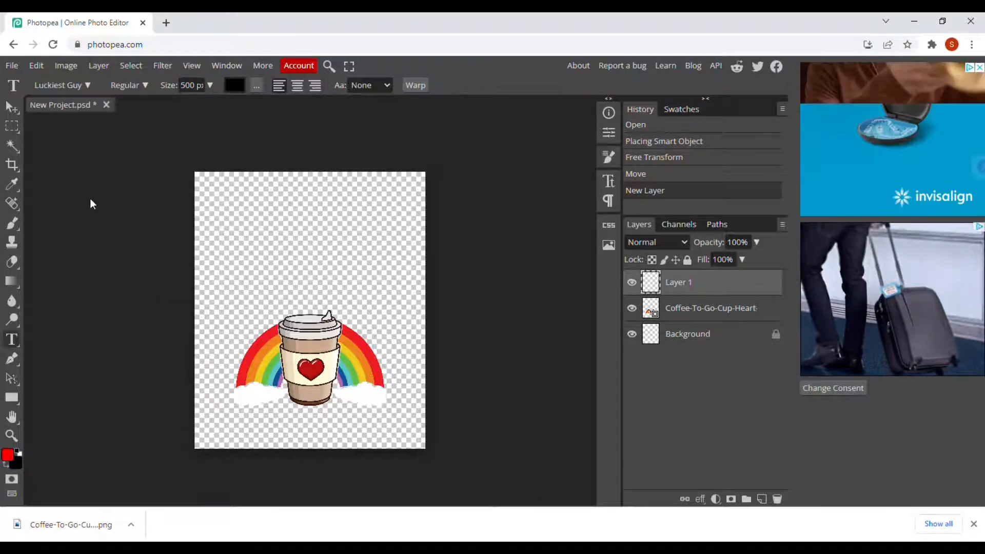
Add the left-aligned text "supporter coffee lover" above the cup, with each word on its own line
{"action": "left_click", "coordinate": [233, 266]}
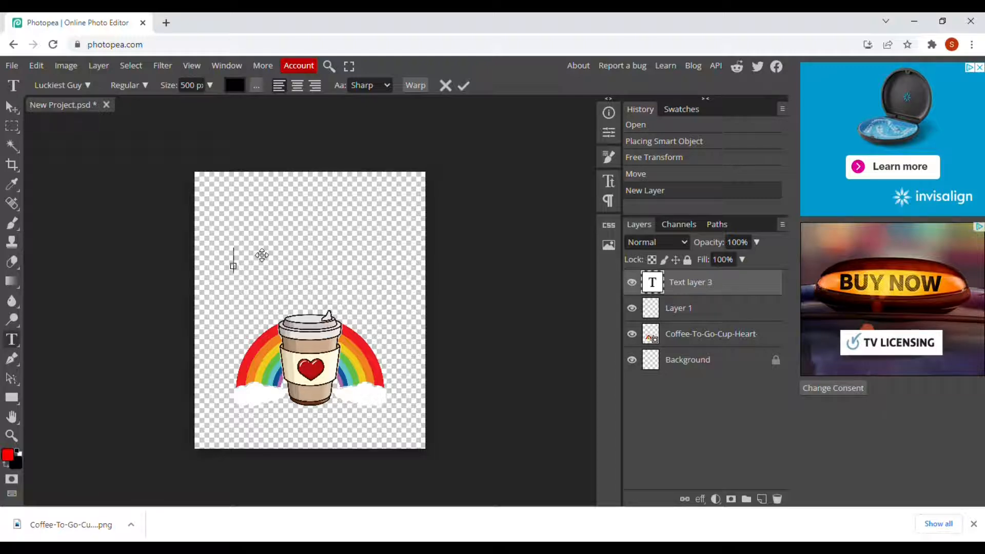
{"action": "type", "text": "SUPPORT"}
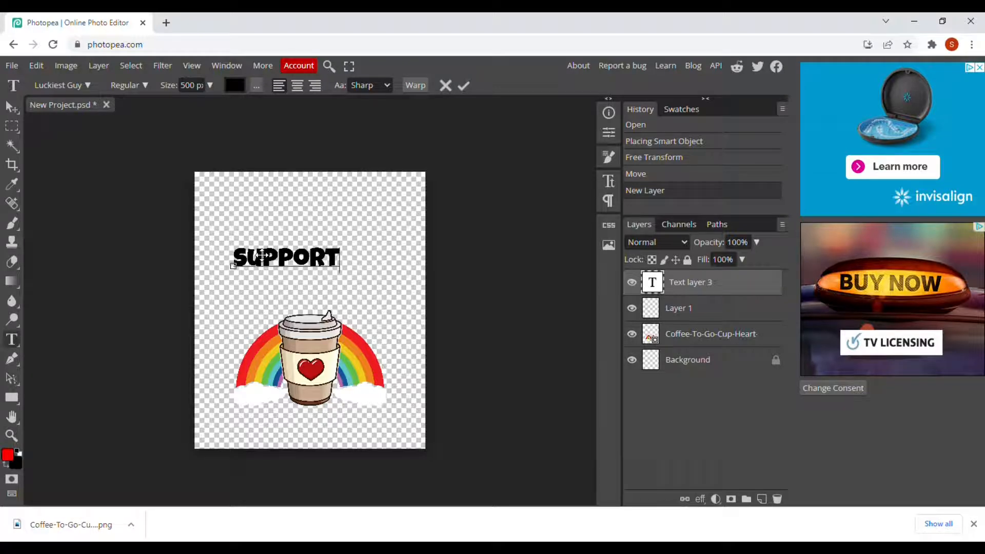
{"action": "type", "text": "ER"}
{"action": "key", "text": "Return"}
{"action": "type", "text": "COFF"}
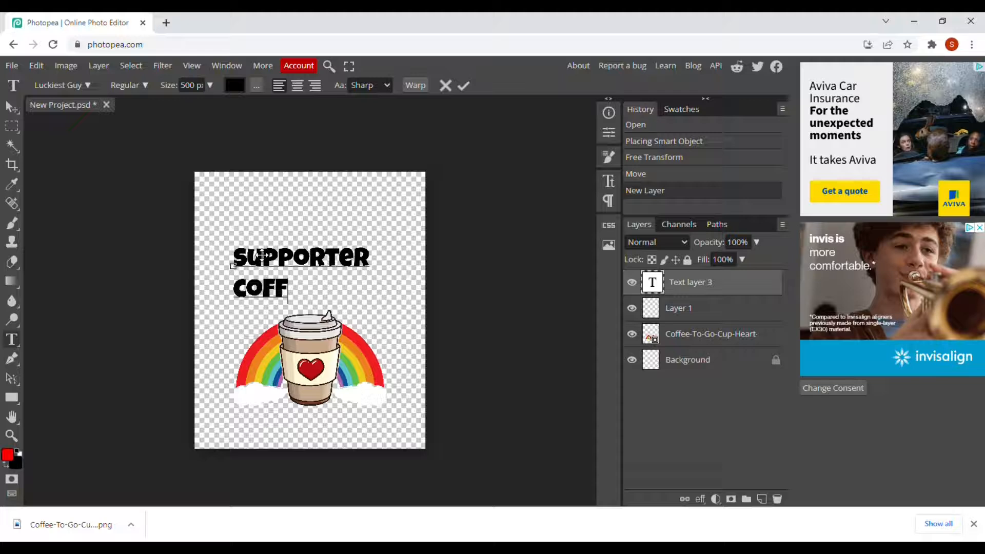
{"action": "type", "text": "EE"}
{"action": "key", "text": "Return"}
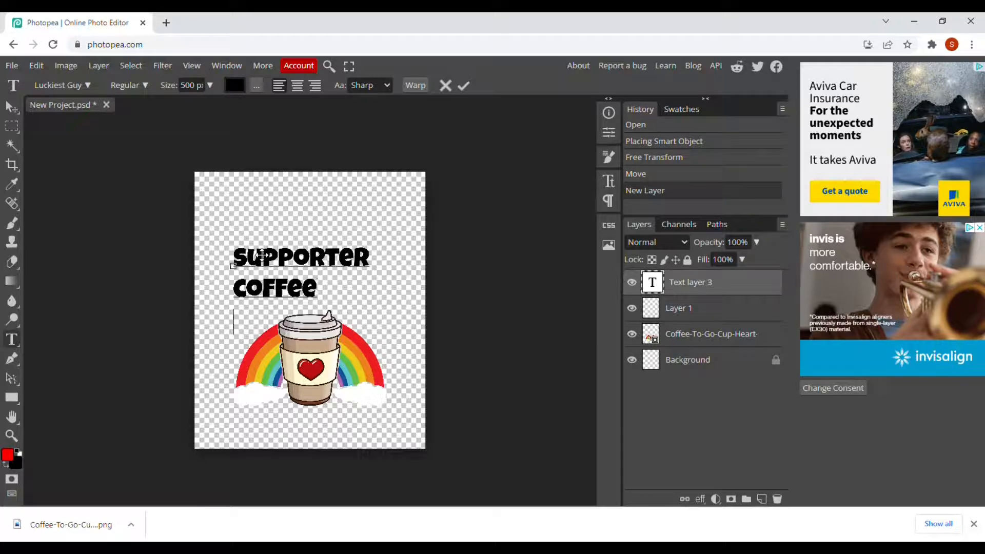
{"action": "type", "text": "Lover"}
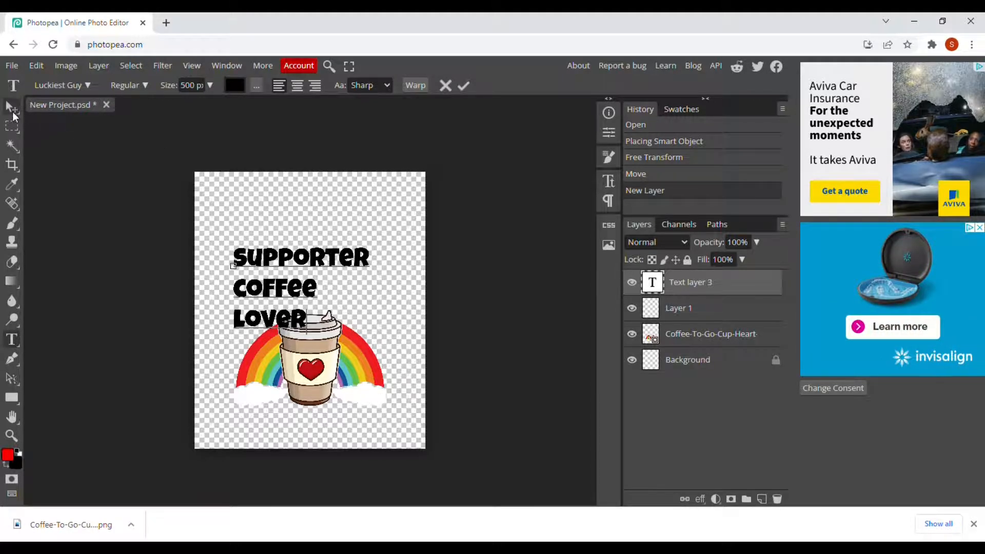
{"action": "left_click", "coordinate": [293, 88]}
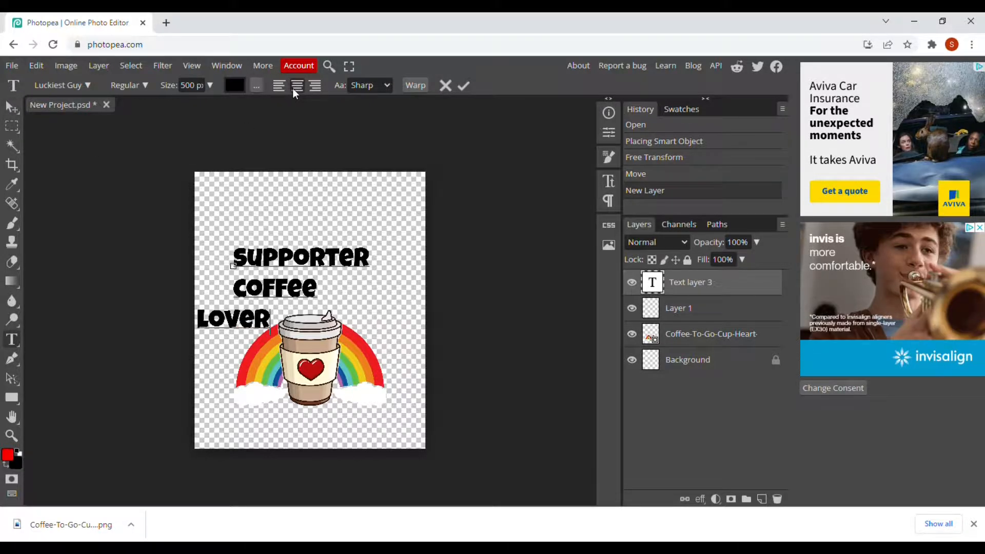
{"action": "left_click", "coordinate": [282, 87]}
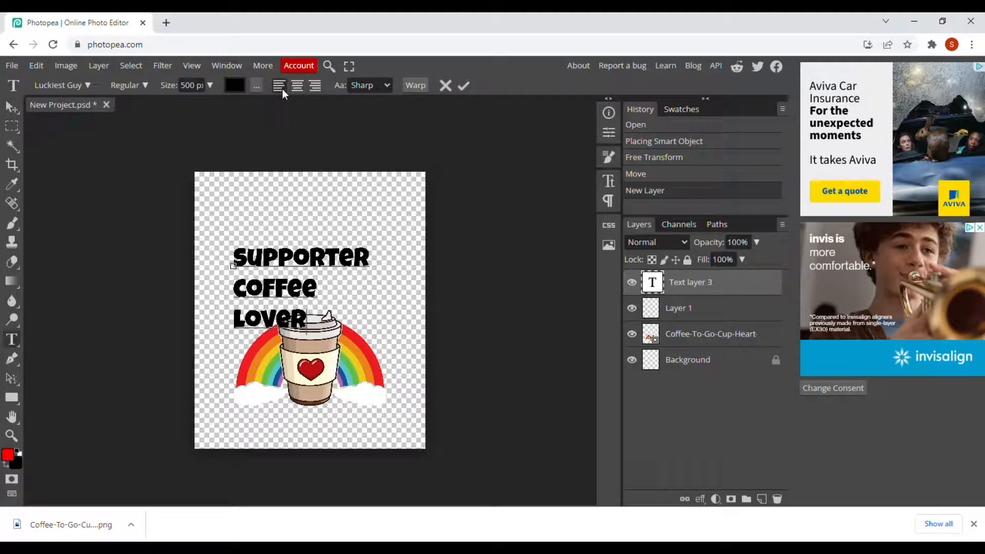
{"action": "left_click", "coordinate": [13, 109]}
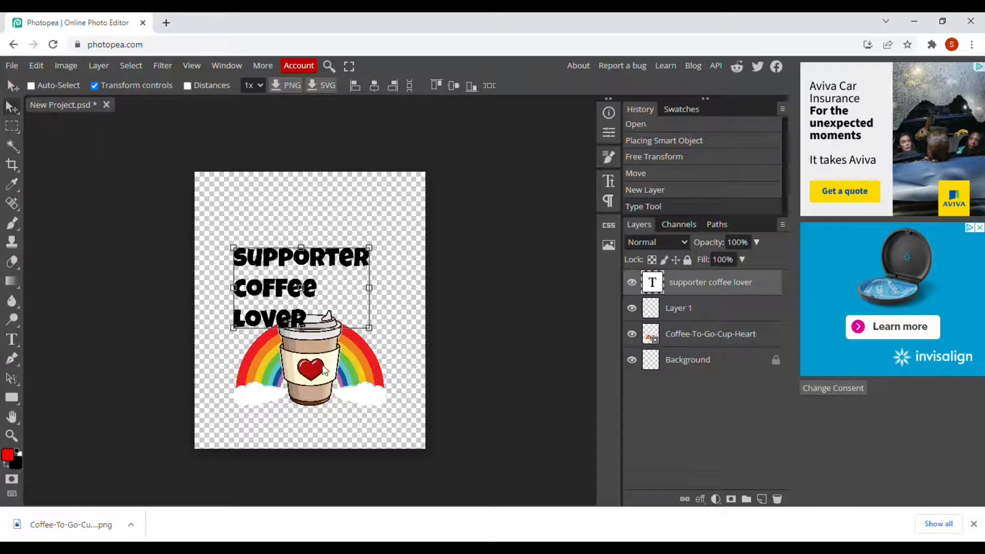
Move the coffee cup image straight down to the canvas's lower edge, at about Y 4387 px
{"action": "left_click", "coordinate": [687, 335]}
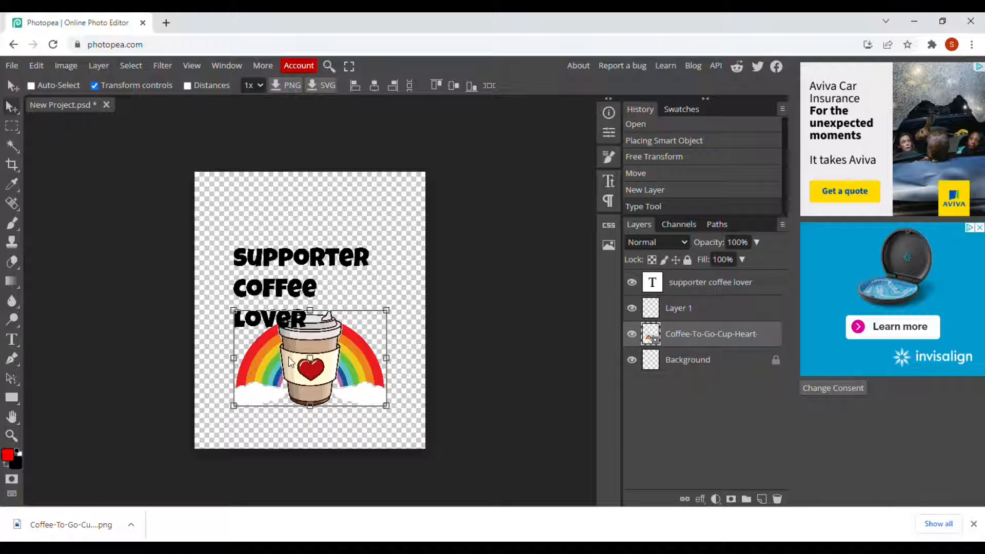
{"action": "key", "text": "ctrl+t"}
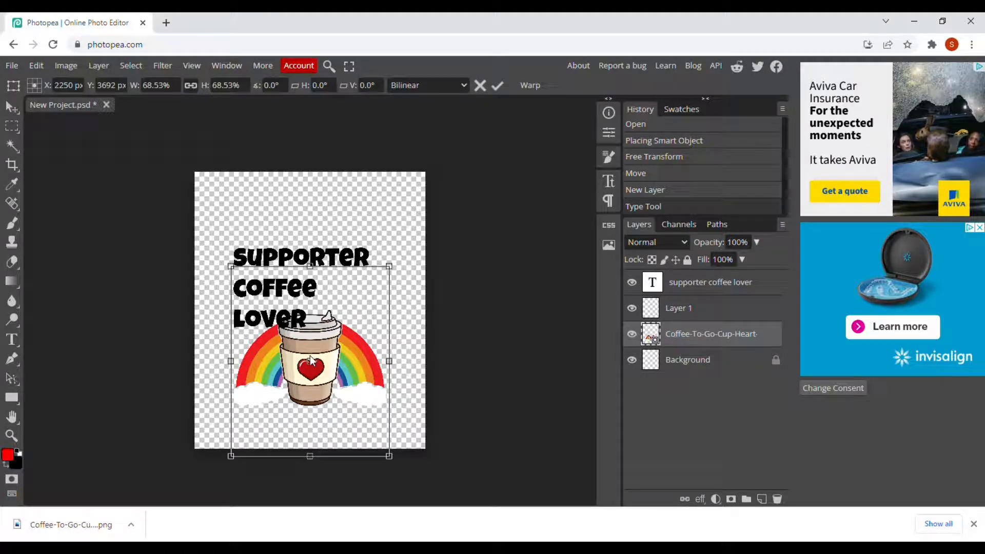
{"action": "left_click_drag", "start_coordinate": [313, 382], "coordinate": [312, 395]}
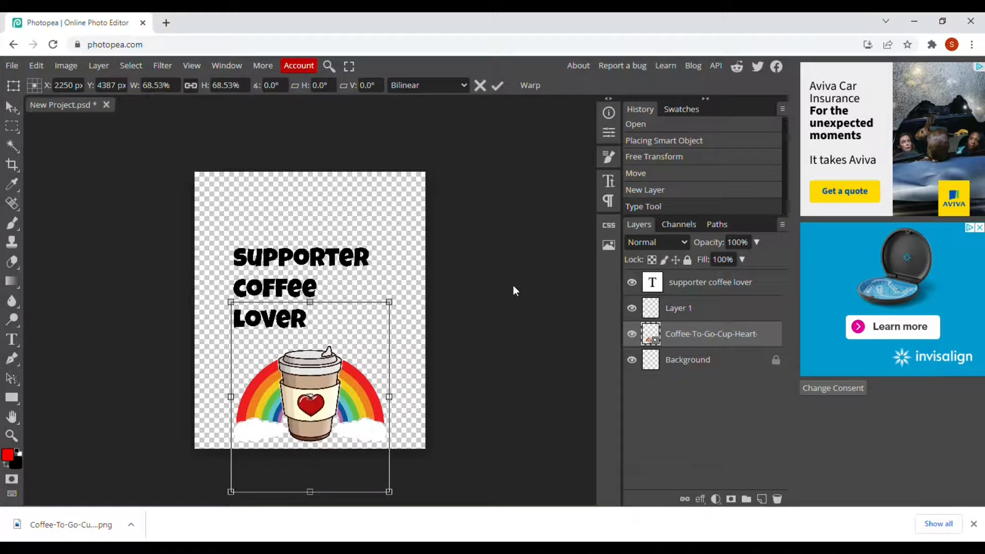
Move the text block to about X 2250, Y 2538 px, just above the cup, and add a new layer above it
{"action": "left_click", "coordinate": [699, 287]}
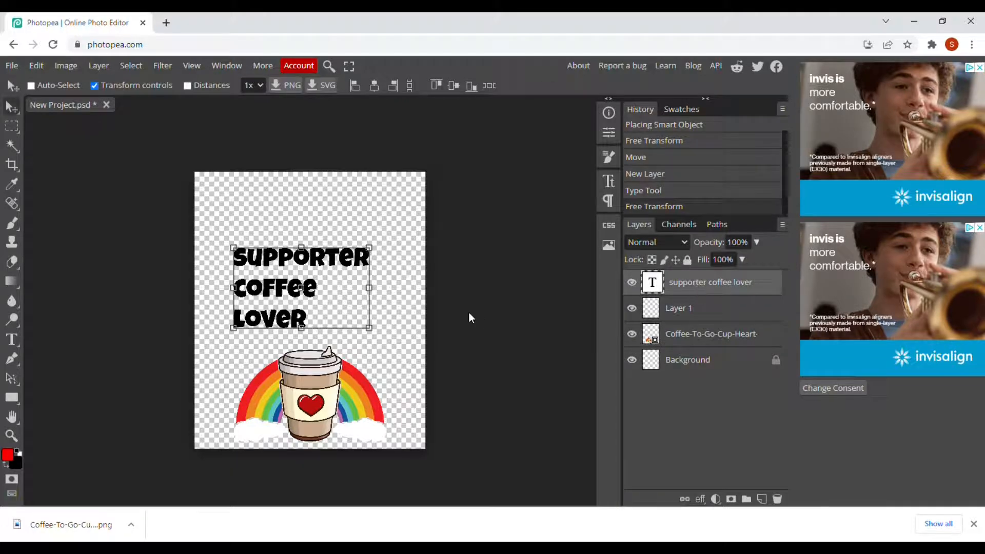
{"action": "key", "text": "ctrl+t"}
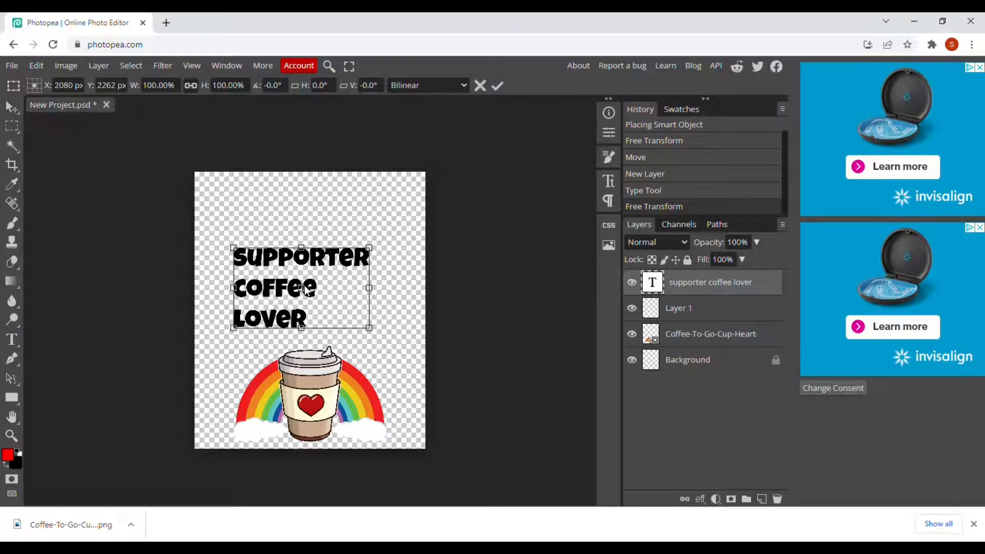
{"action": "mouse_move", "coordinate": [313, 291]}
{"action": "left_mouse_down"}
{"action": "mouse_move", "coordinate": [321, 290]}
{"action": "mouse_move", "coordinate": [321, 307]}
{"action": "left_mouse_up"}
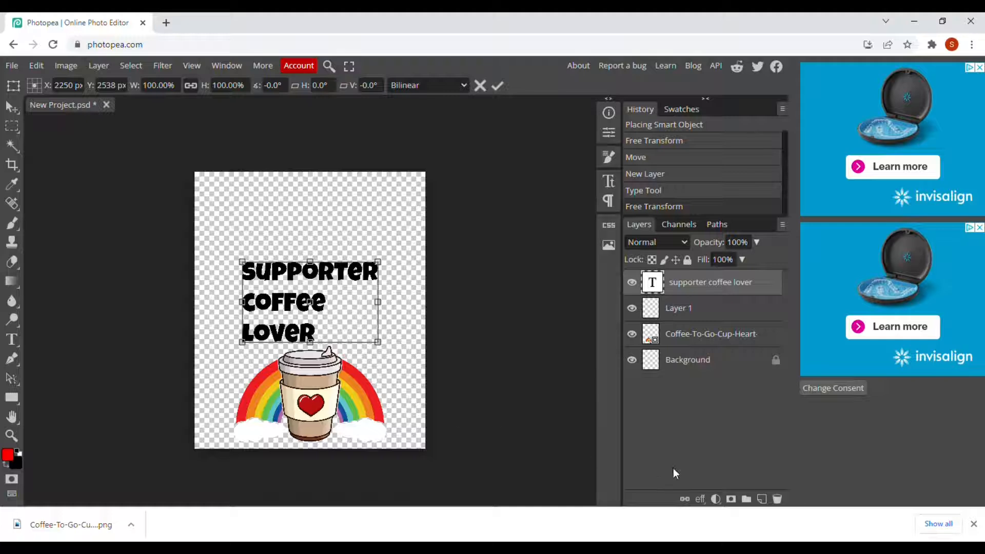
{"action": "left_click", "coordinate": [763, 499]}
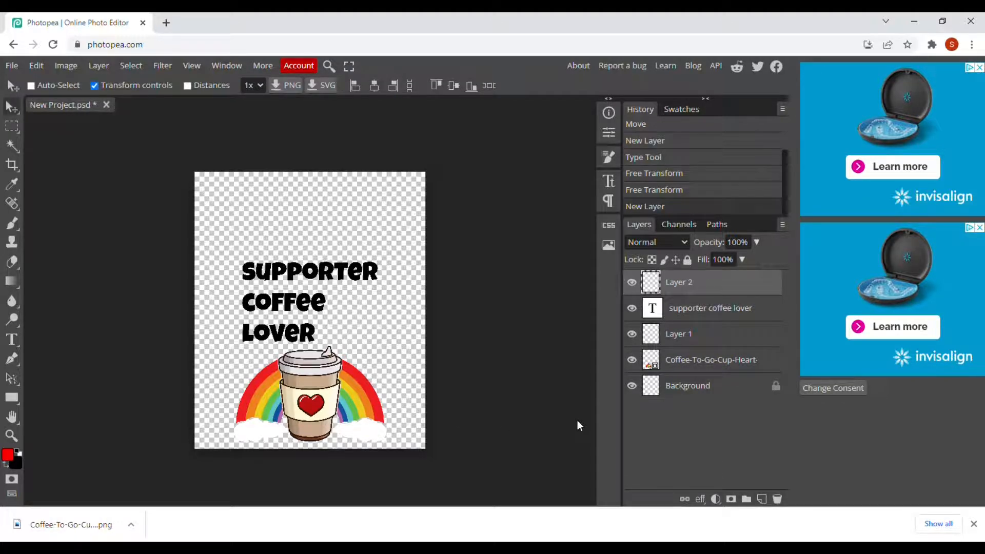
Add the text "pride" on its own line above the word "supporter" in the Luckiest Guy font at 500 px
{"action": "left_click", "coordinate": [14, 340]}
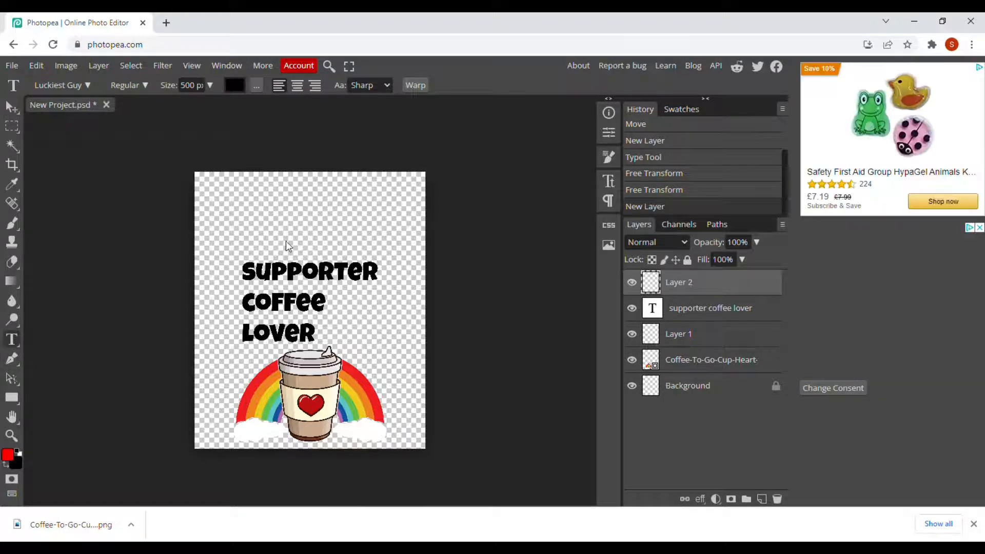
{"action": "left_click", "coordinate": [251, 234]}
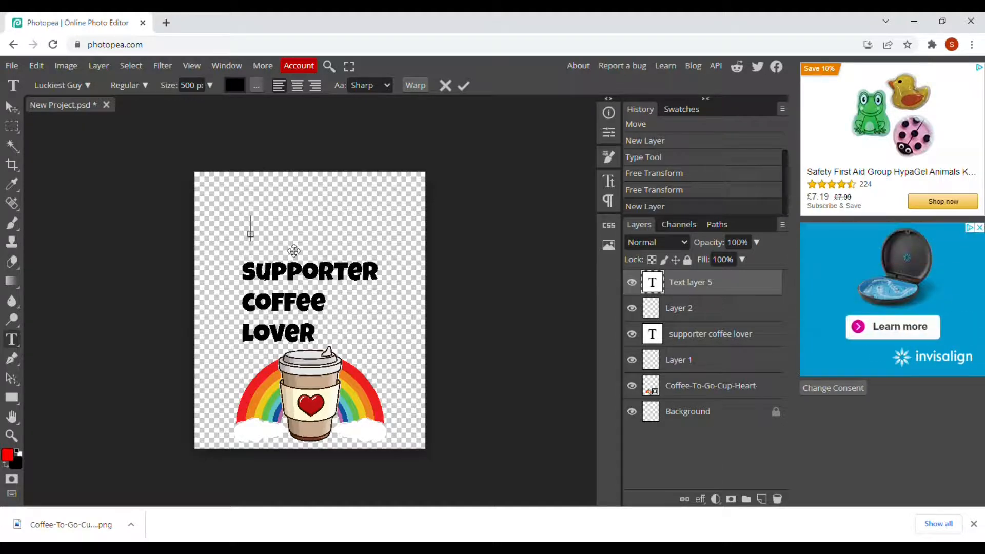
{"action": "type", "text": "PRIDE"}
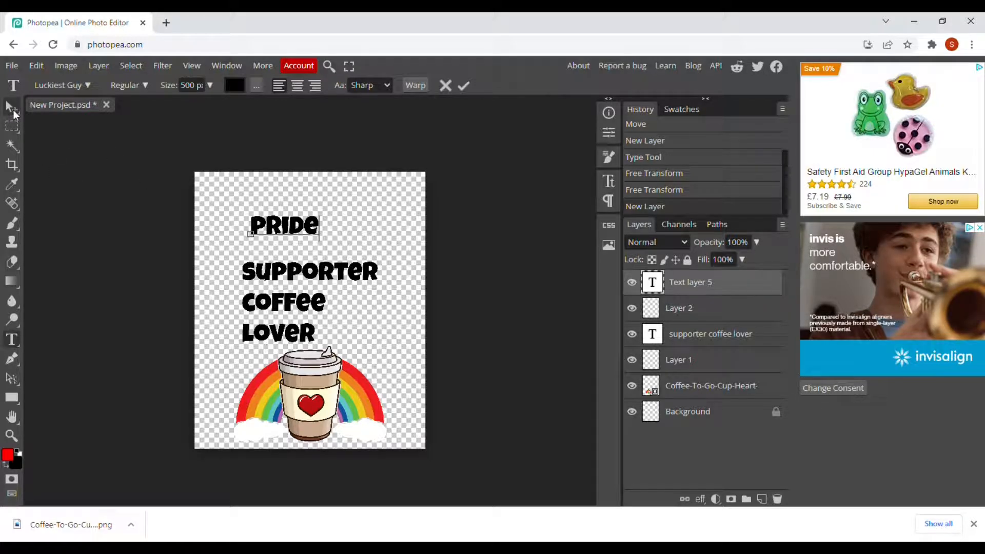
{"action": "left_click", "coordinate": [12, 109]}
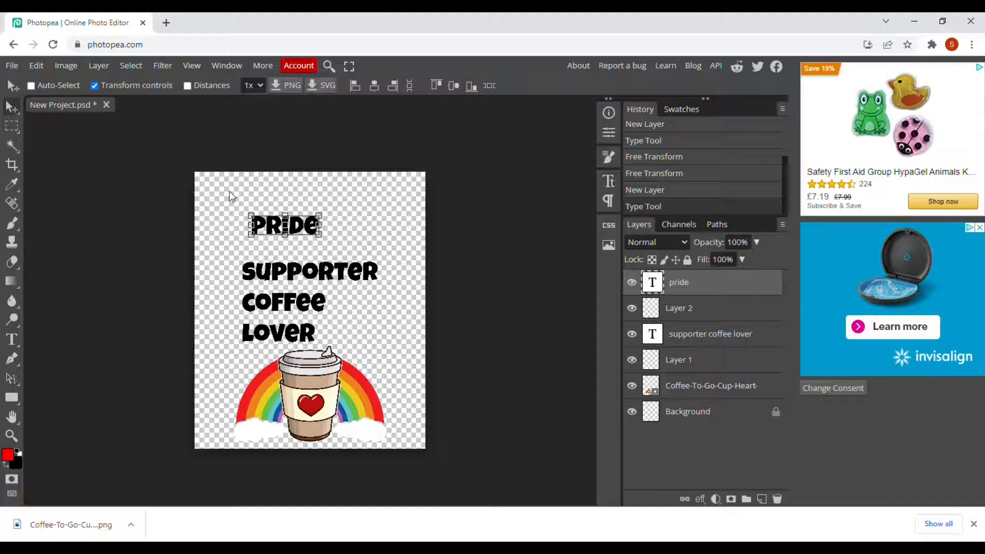
Move the "pride" text into the empty space to the right of "lover", above the rainbow
{"action": "left_click", "coordinate": [193, 66]}
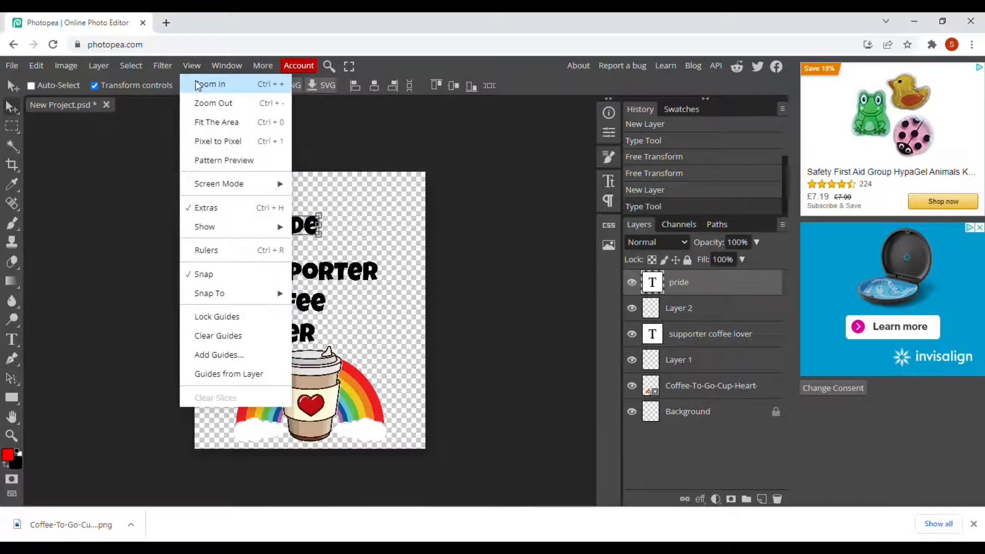
{"action": "left_click", "coordinate": [197, 84]}
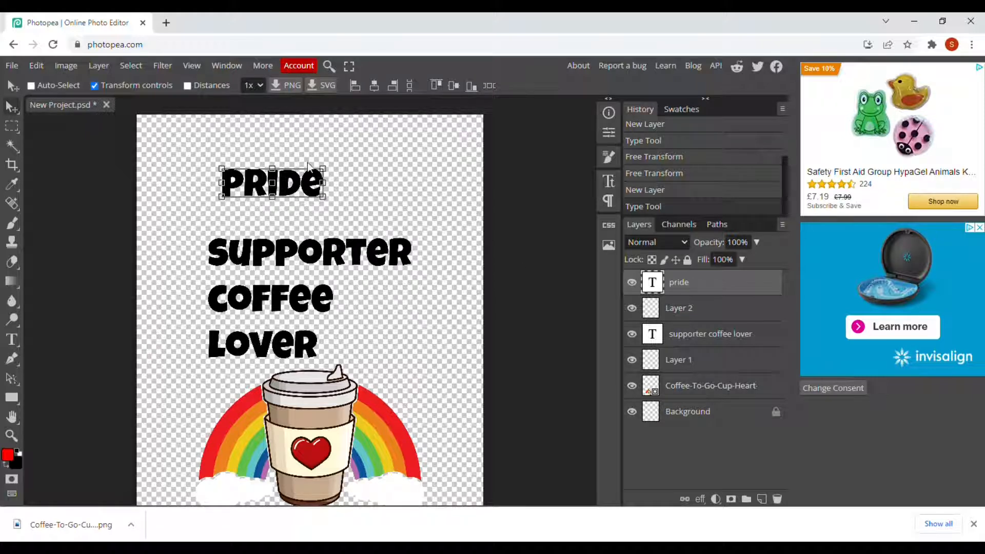
{"action": "left_click", "coordinate": [201, 67]}
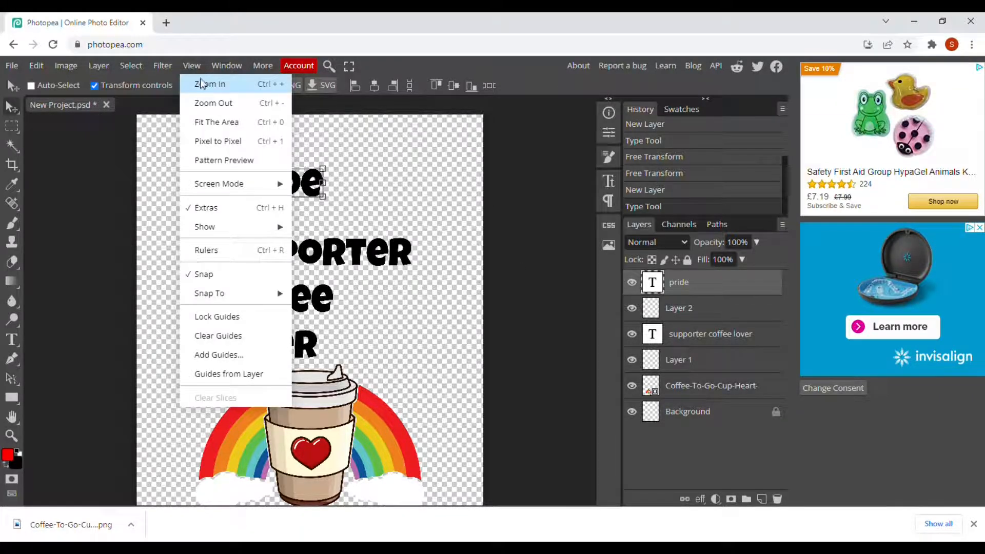
{"action": "left_click", "coordinate": [202, 83]}
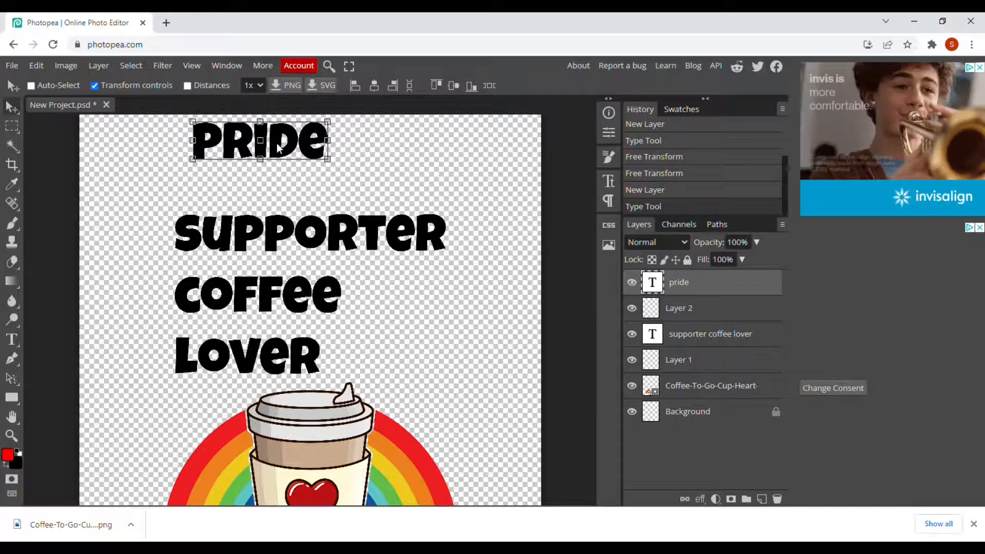
{"action": "left_click_drag", "start_coordinate": [284, 148], "coordinate": [449, 339]}
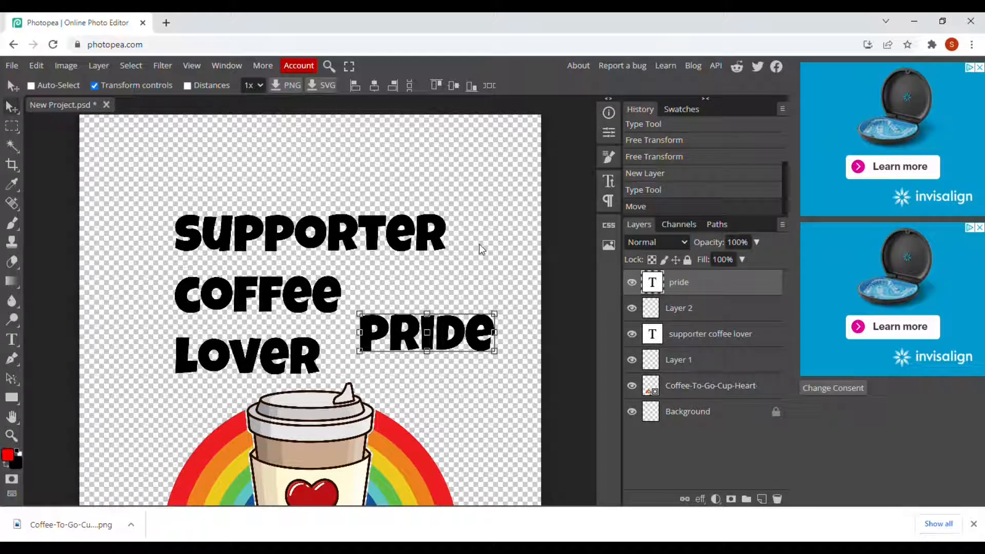
Apply a linear Gradient Overlay to the "pride" text layer and open its gradient for editing, keeping the text in view
{"action": "double_click", "coordinate": [752, 288]}
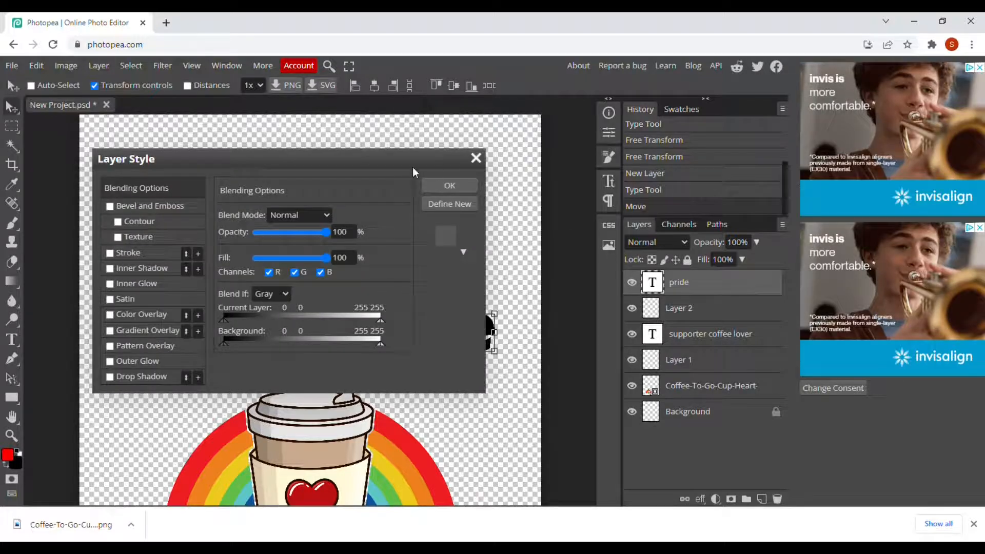
{"action": "left_click_drag", "start_coordinate": [395, 156], "coordinate": [826, 172]}
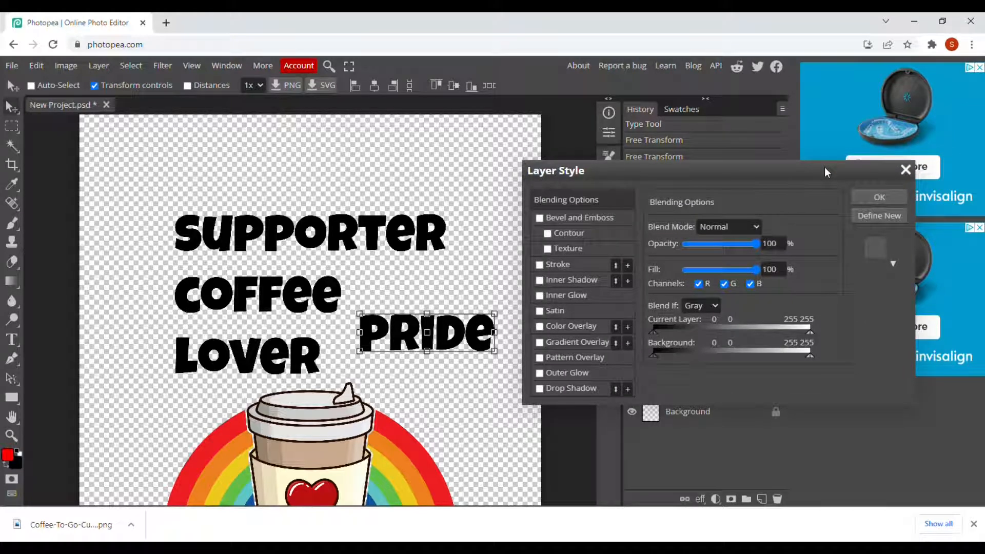
{"action": "left_click", "coordinate": [581, 343]}
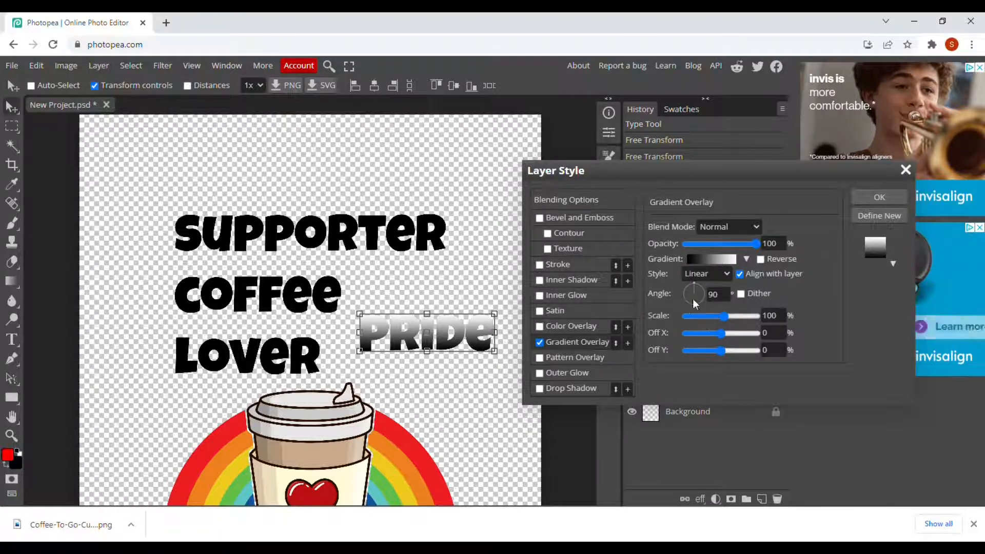
{"action": "left_click", "coordinate": [704, 257]}
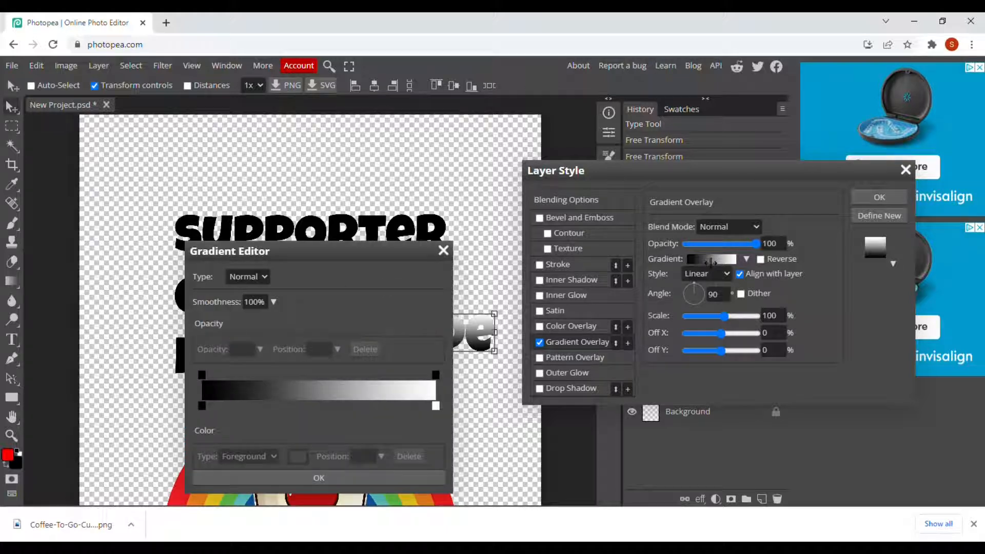
{"action": "left_click_drag", "start_coordinate": [397, 248], "coordinate": [754, 108]}
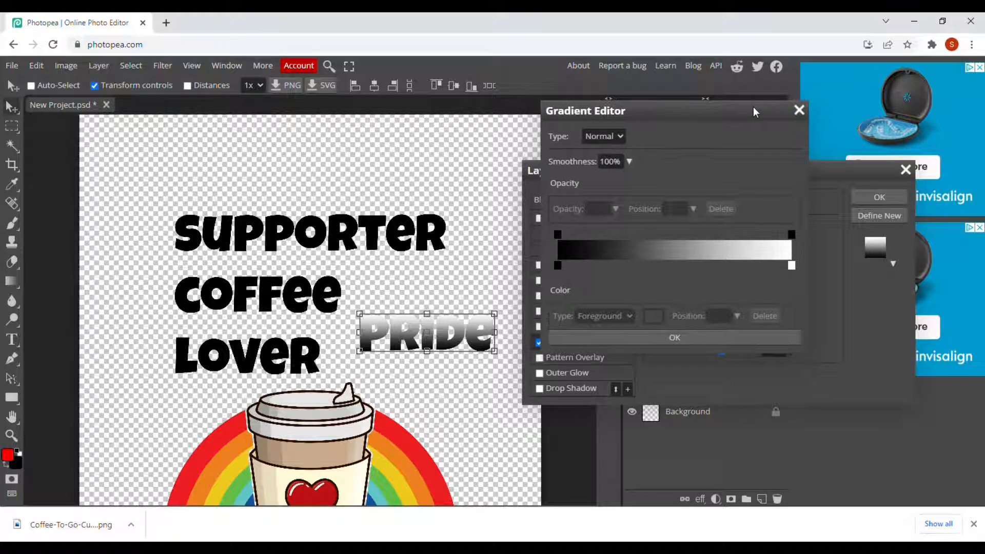
Set the gradient's 0% color stop to red (fb0101) and add a yellow (ffff00) stop at 11%
{"action": "left_click", "coordinate": [557, 264]}
{"action": "left_click", "coordinate": [653, 316]}
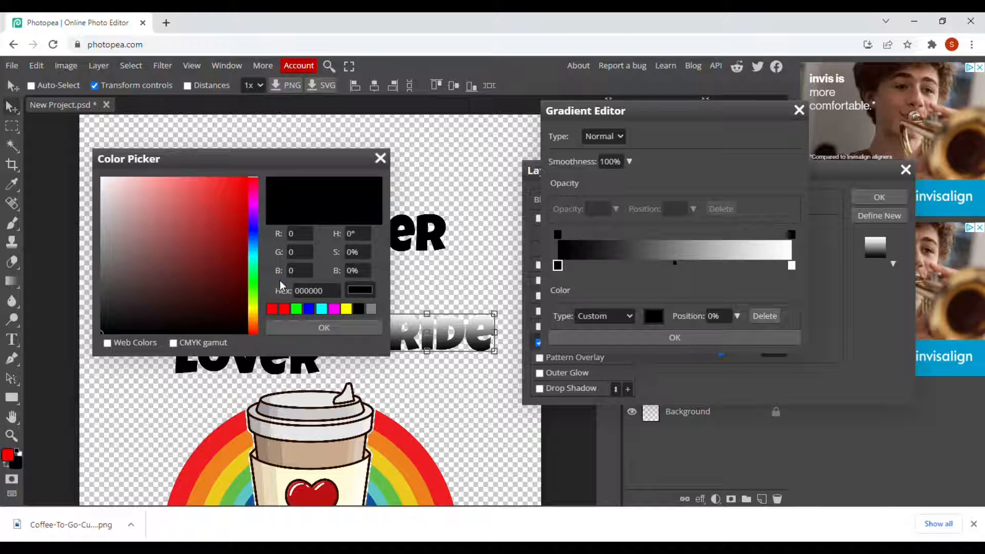
{"action": "left_click", "coordinate": [277, 314]}
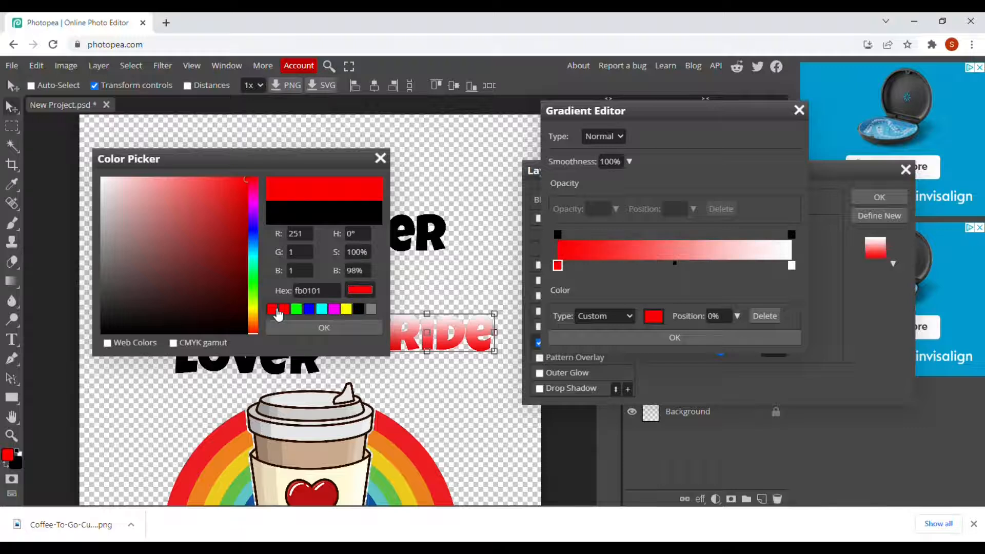
{"action": "left_click", "coordinate": [334, 331]}
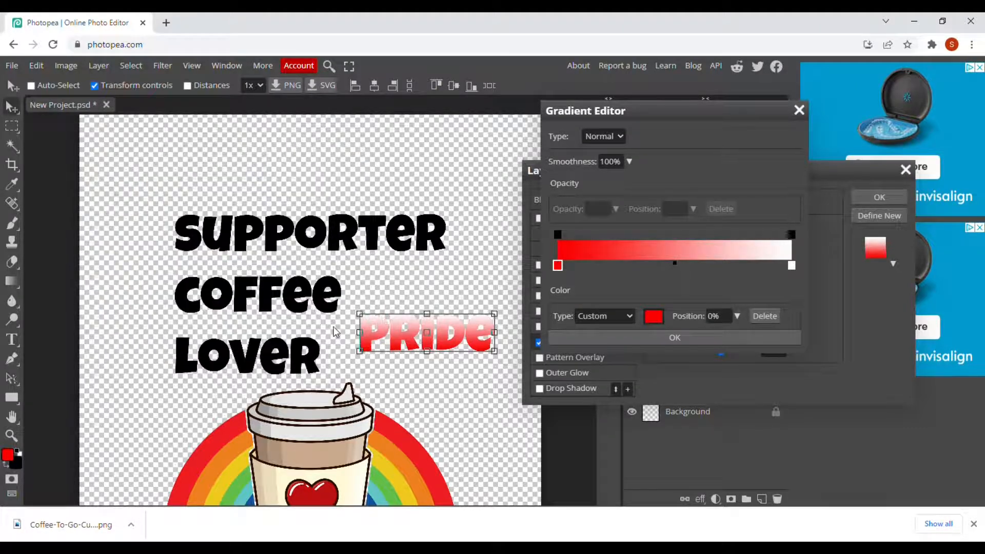
{"action": "left_click", "coordinate": [583, 265]}
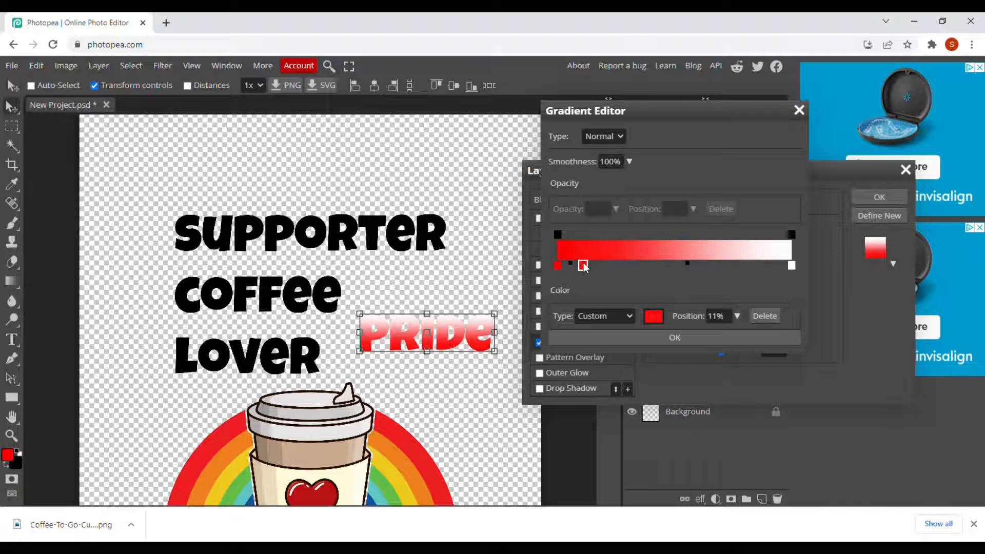
{"action": "double_click", "coordinate": [582, 265]}
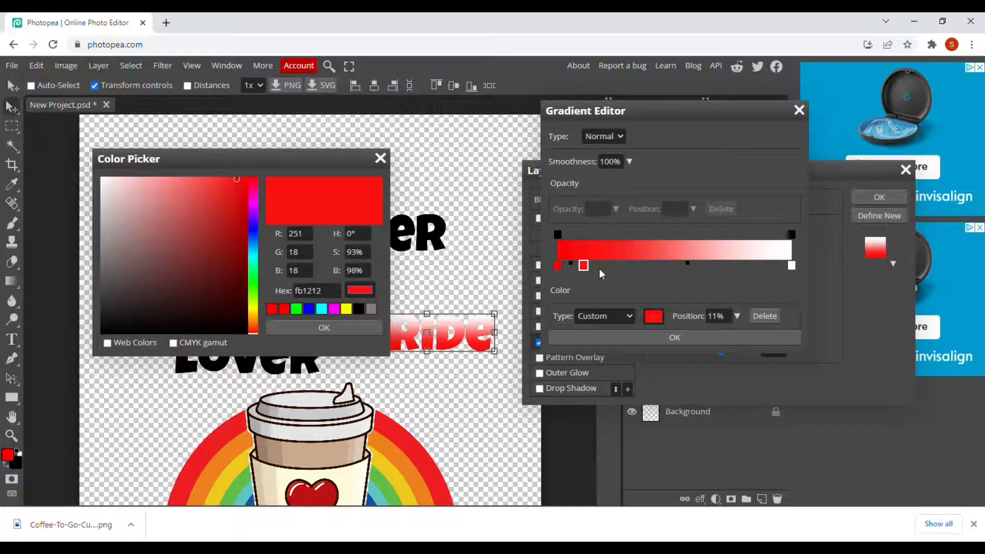
{"action": "left_click", "coordinate": [351, 310]}
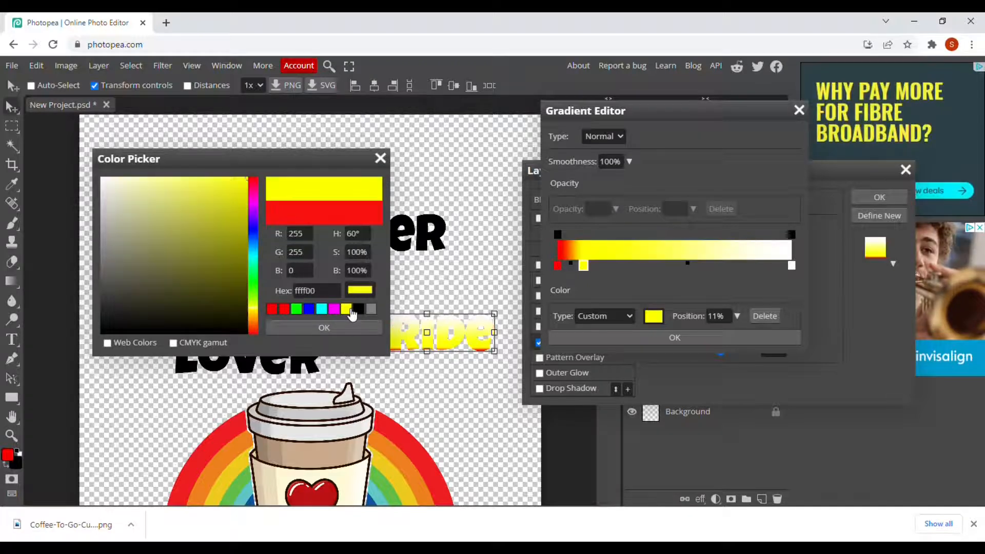
{"action": "left_click", "coordinate": [346, 325]}
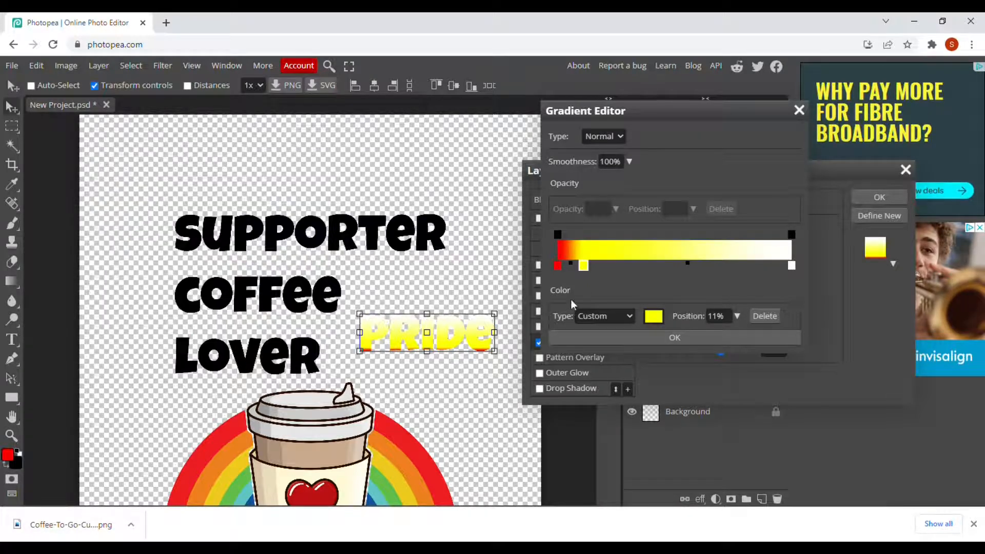
Add a green color stop at 22% and a cyan (00ffff) stop at 35% to the gradient
{"action": "double_click", "coordinate": [609, 263]}
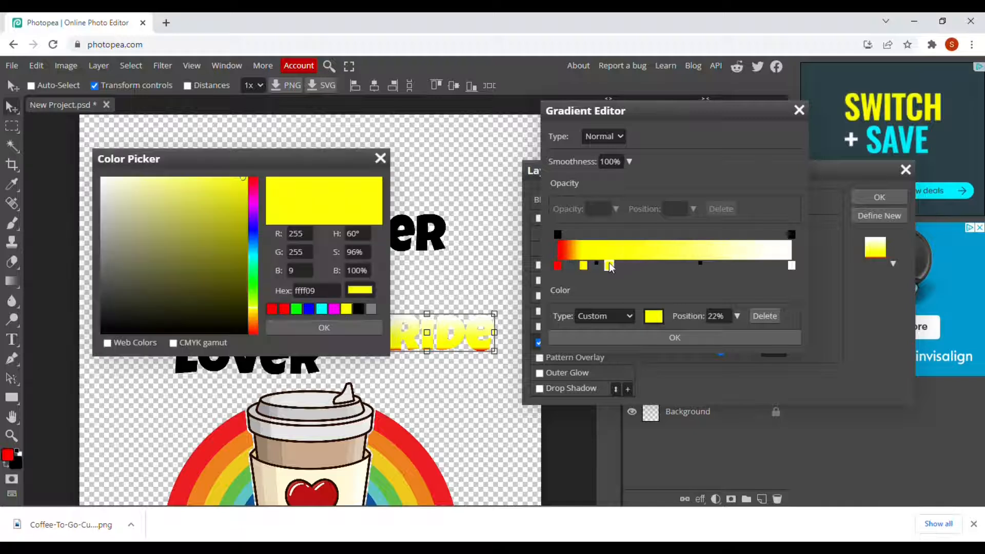
{"action": "left_click", "coordinate": [300, 309]}
{"action": "left_click", "coordinate": [312, 327]}
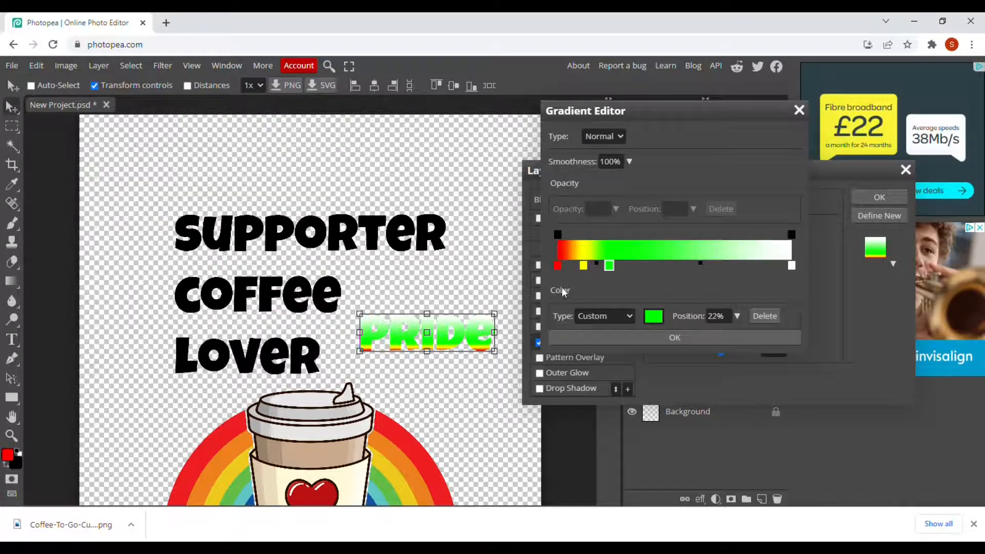
{"action": "double_click", "coordinate": [640, 265]}
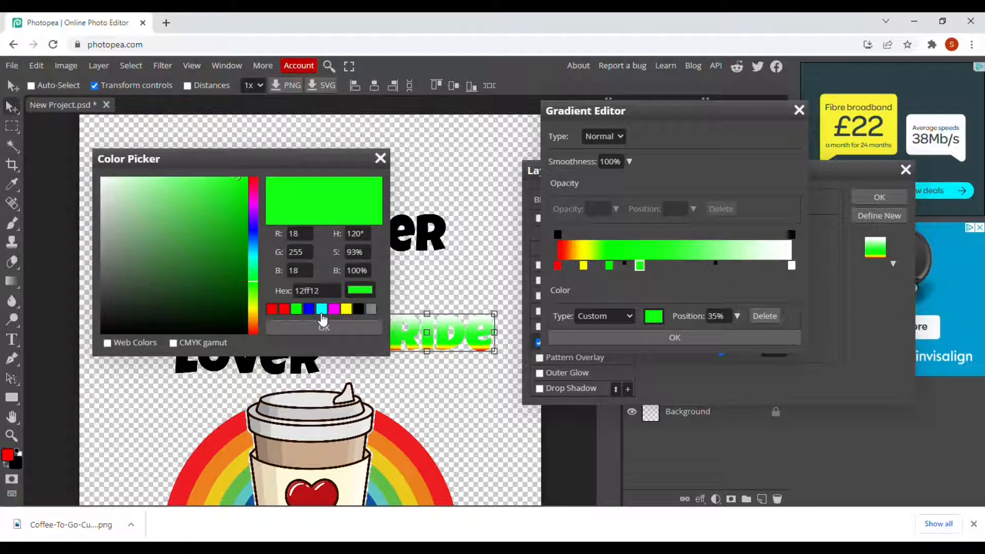
{"action": "left_click", "coordinate": [322, 310]}
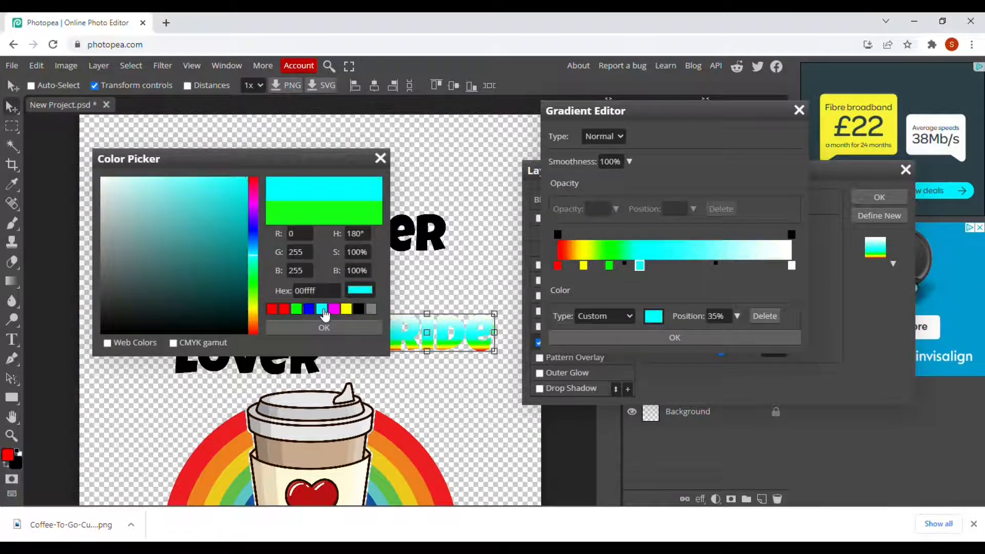
{"action": "left_click", "coordinate": [326, 327]}
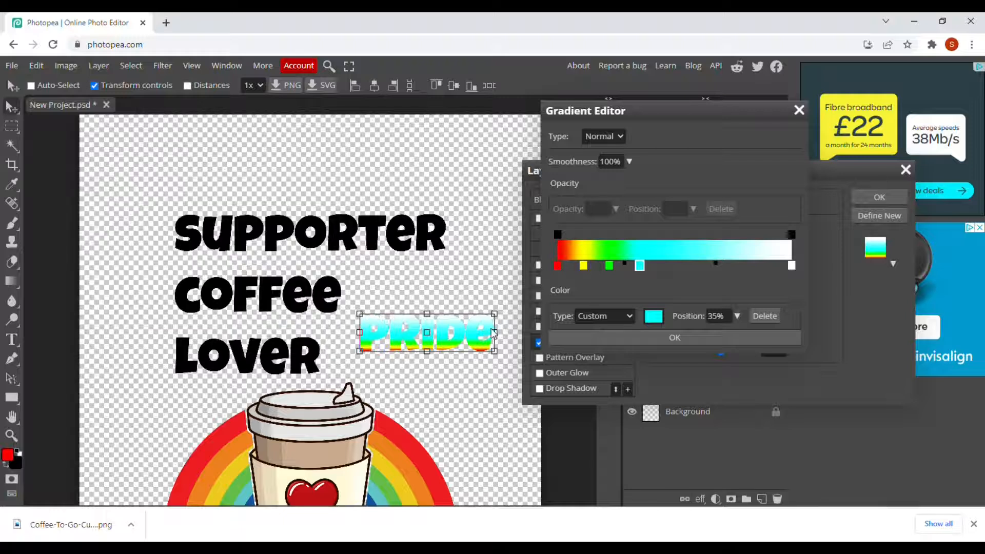
Add a blue (0000ff) color stop at 51% and a magenta (ff00ff) stop at 67% to the gradient
{"action": "double_click", "coordinate": [677, 264]}
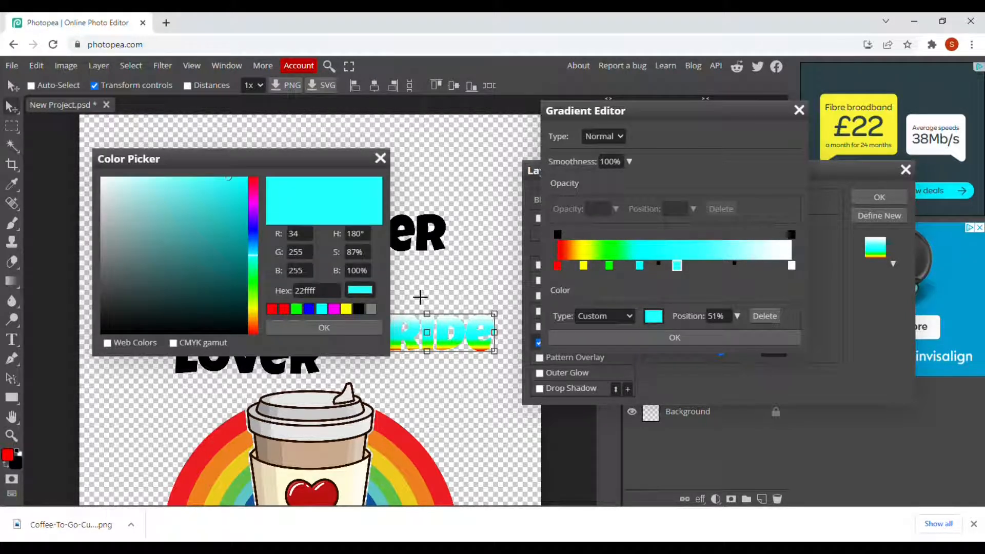
{"action": "left_click", "coordinate": [310, 308]}
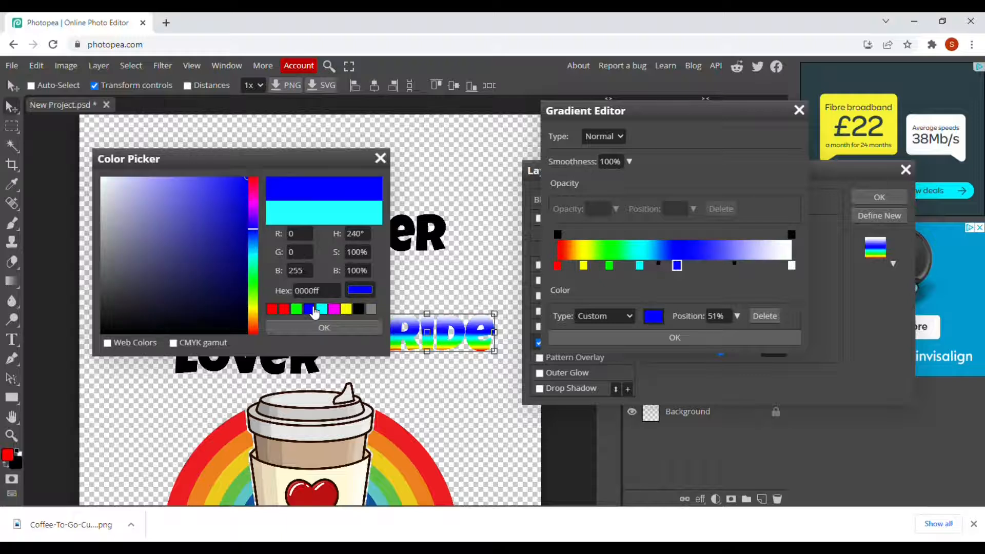
{"action": "left_click", "coordinate": [336, 327]}
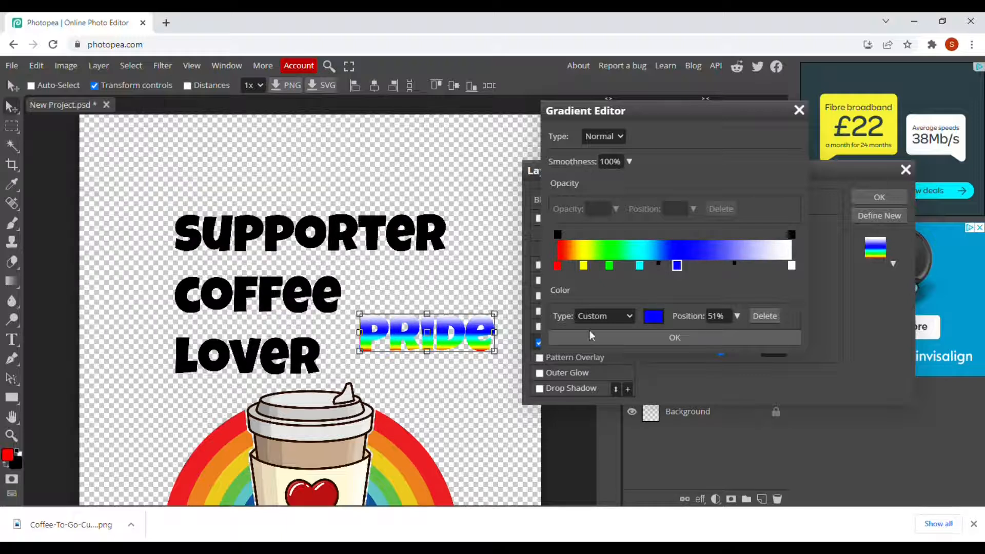
{"action": "left_click", "coordinate": [715, 265]}
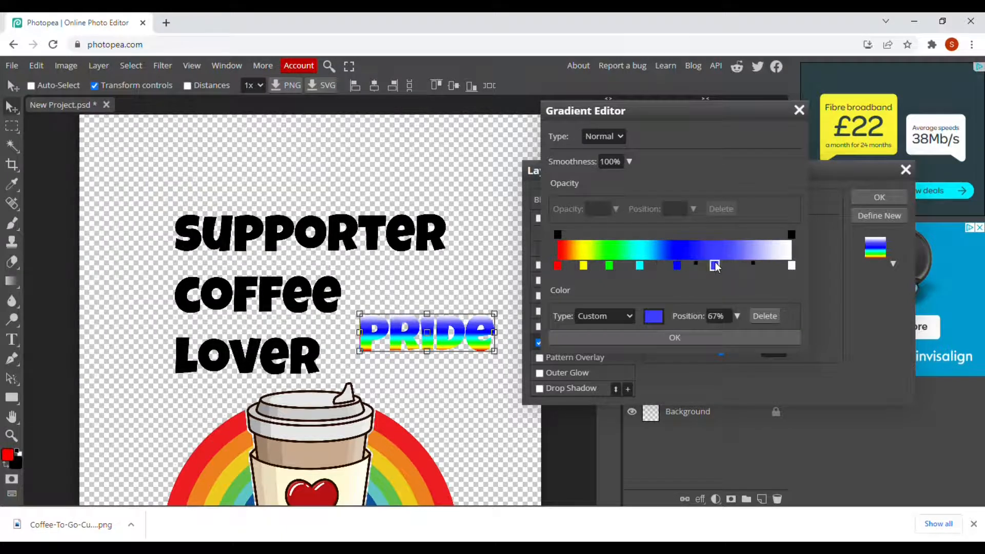
{"action": "double_click", "coordinate": [715, 266]}
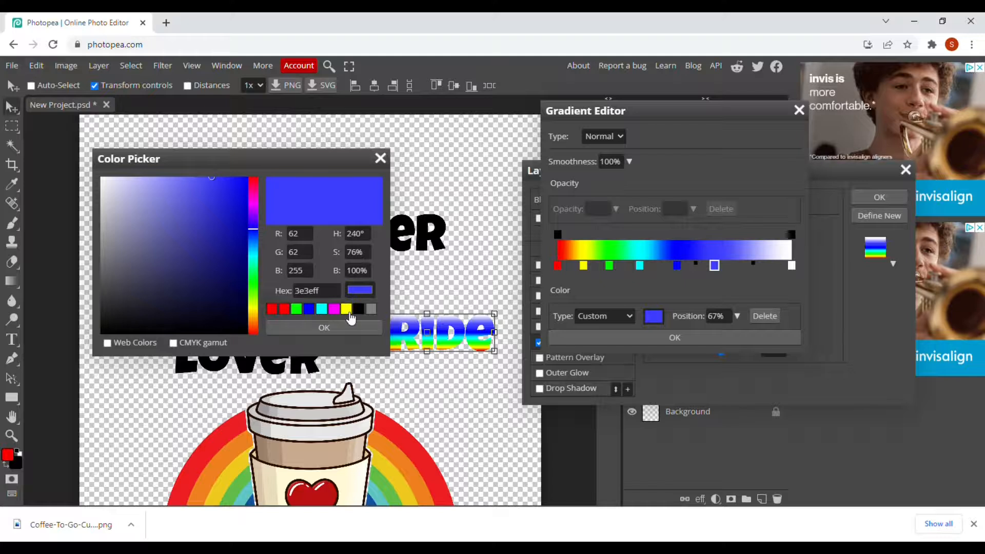
{"action": "left_click", "coordinate": [337, 310]}
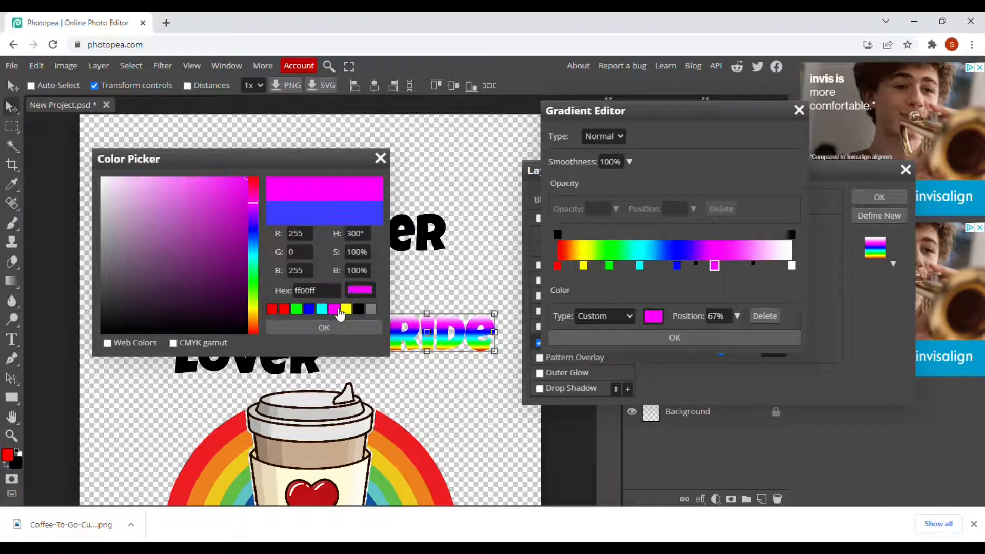
{"action": "left_click", "coordinate": [332, 335]}
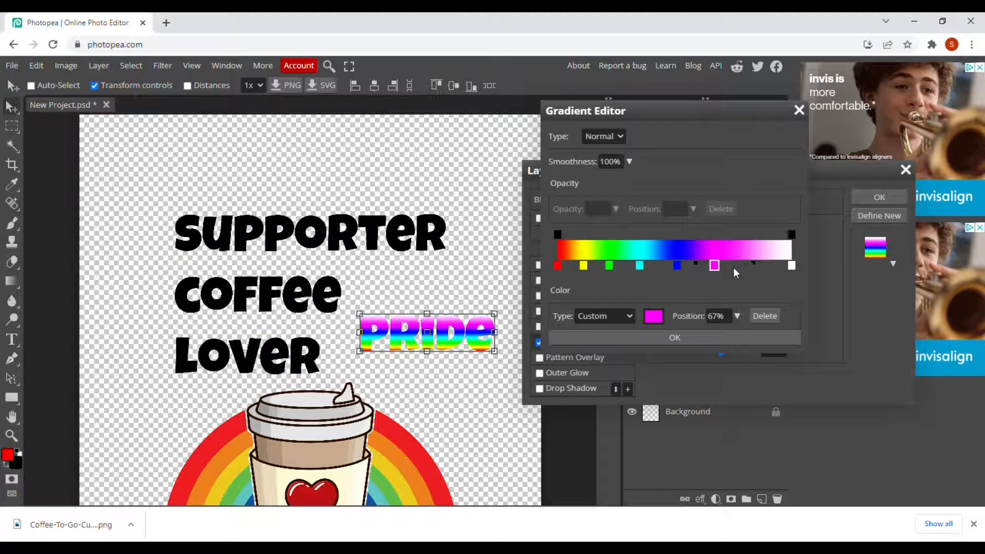
Set the gradient's 100% color stop to red (ff0000)
{"action": "double_click", "coordinate": [790, 266]}
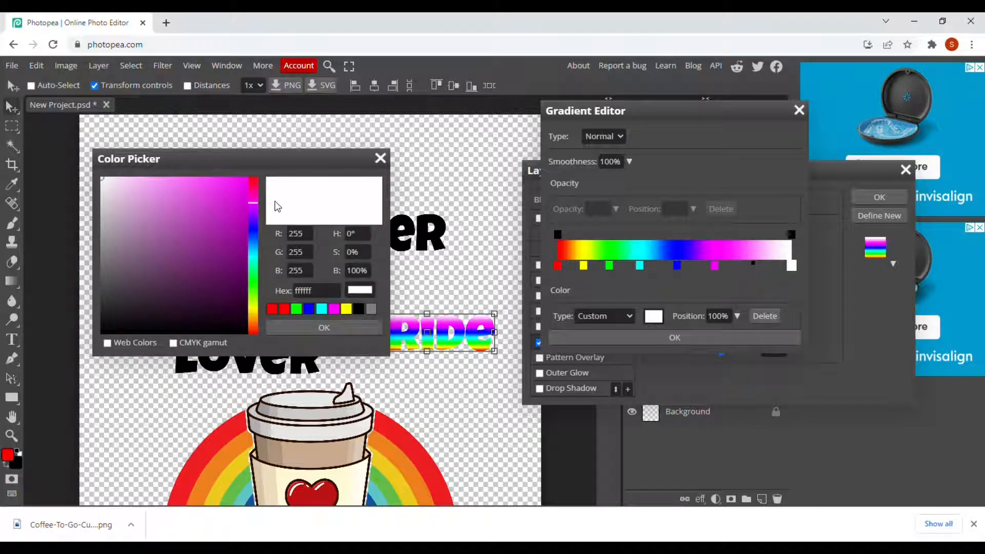
{"action": "left_click", "coordinate": [284, 309]}
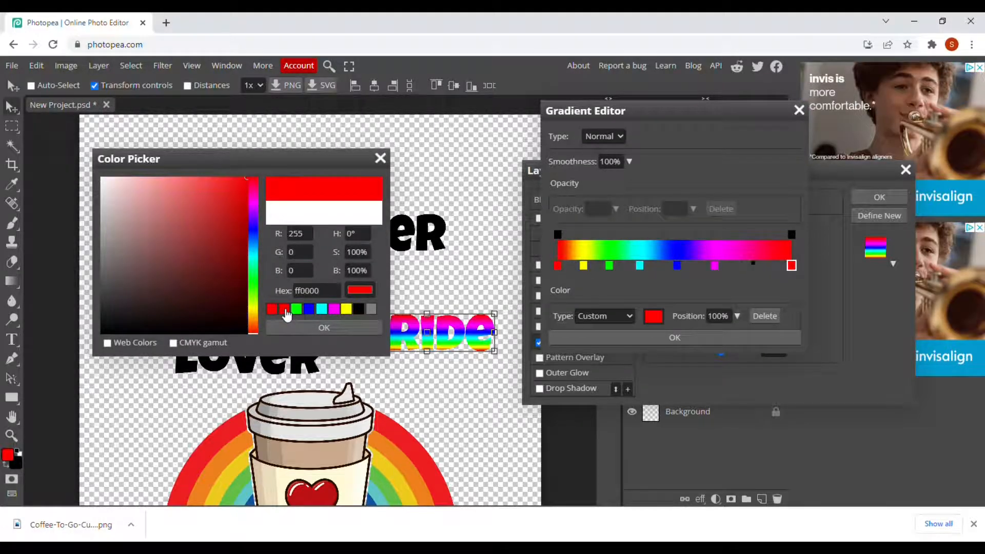
{"action": "left_click", "coordinate": [303, 329]}
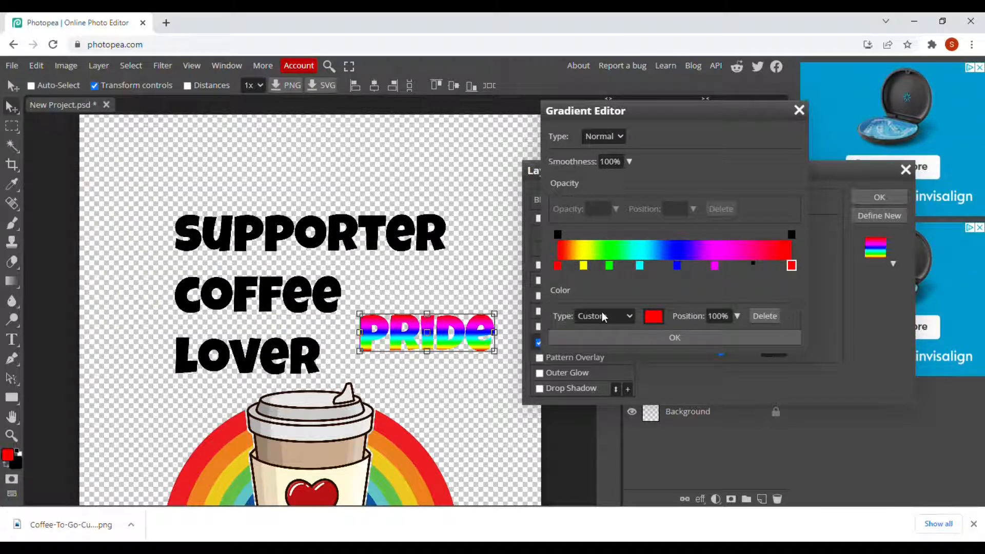
Space the magenta, blue and cyan stops further toward the gradient's end, with magenta beyond 80%, blue at 65% and cyan at 48%
{"action": "left_click", "coordinate": [715, 266]}
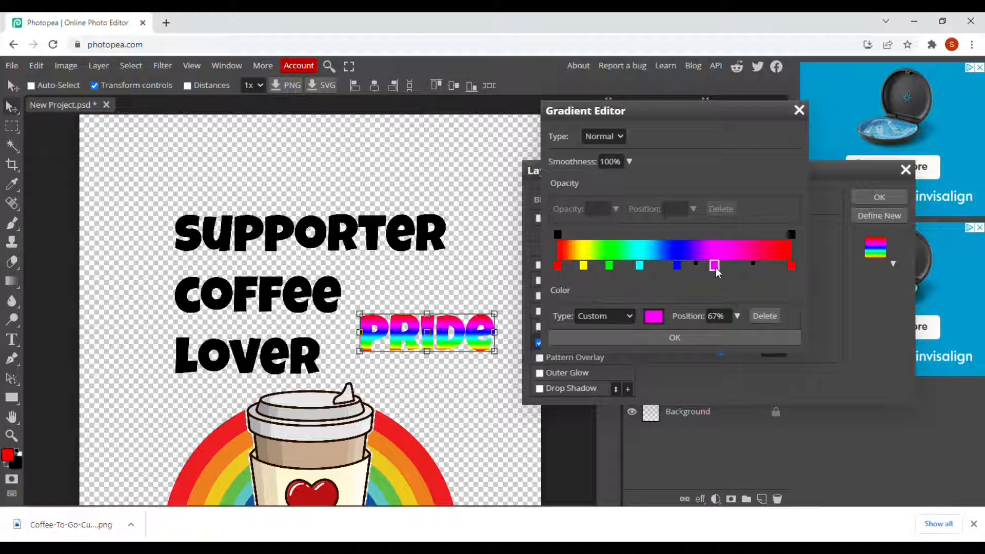
{"action": "left_click_drag", "start_coordinate": [716, 268], "coordinate": [746, 265]}
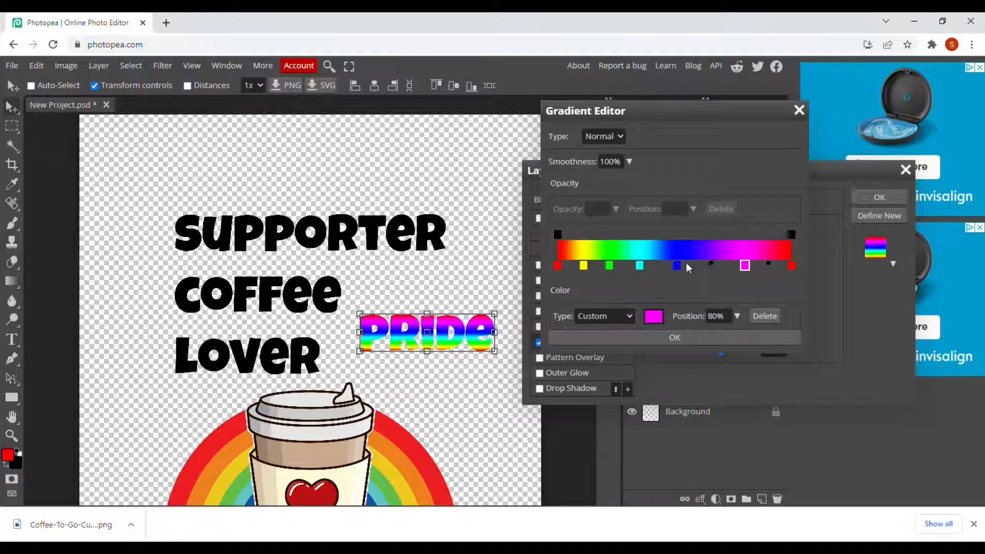
{"action": "left_click_drag", "start_coordinate": [679, 264], "coordinate": [696, 269]}
{"action": "left_click", "coordinate": [641, 266]}
{"action": "left_click_drag", "start_coordinate": [647, 263], "coordinate": [658, 266]}
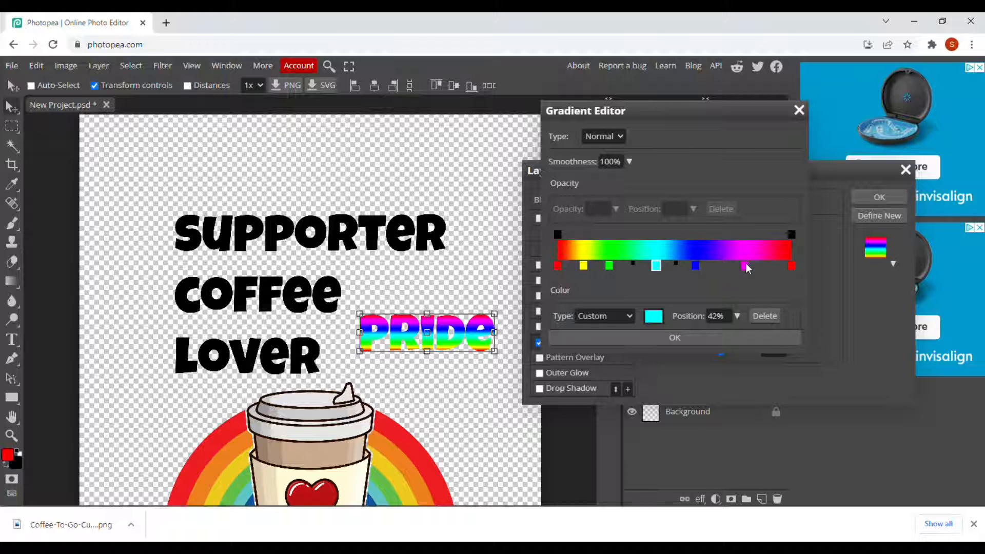
{"action": "left_click_drag", "start_coordinate": [746, 263], "coordinate": [716, 277]}
{"action": "left_click", "coordinate": [698, 267]}
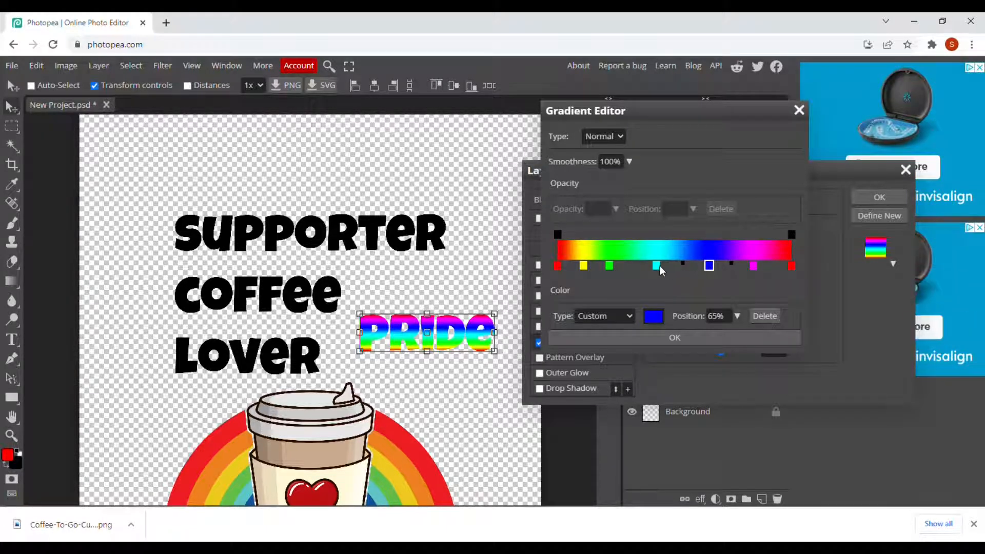
{"action": "left_click_drag", "start_coordinate": [657, 268], "coordinate": [669, 267]}
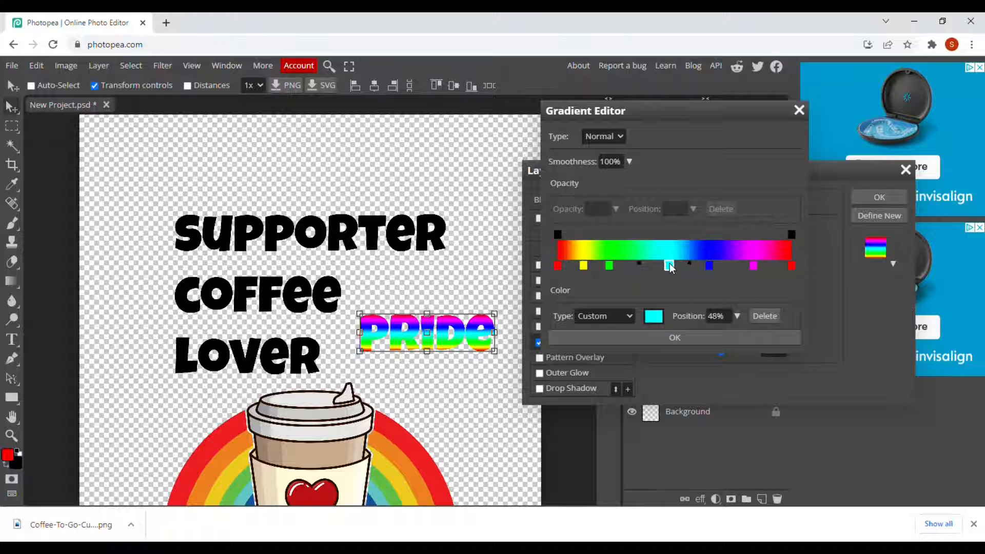
Move the yellow stop to 15% and the green stop to 32%, and apply the gradient overlay to the "pride" text
{"action": "mouse_move", "coordinate": [610, 267]}
{"action": "left_mouse_down"}
{"action": "mouse_move", "coordinate": [628, 270]}
{"action": "mouse_move", "coordinate": [594, 270]}
{"action": "left_mouse_up"}
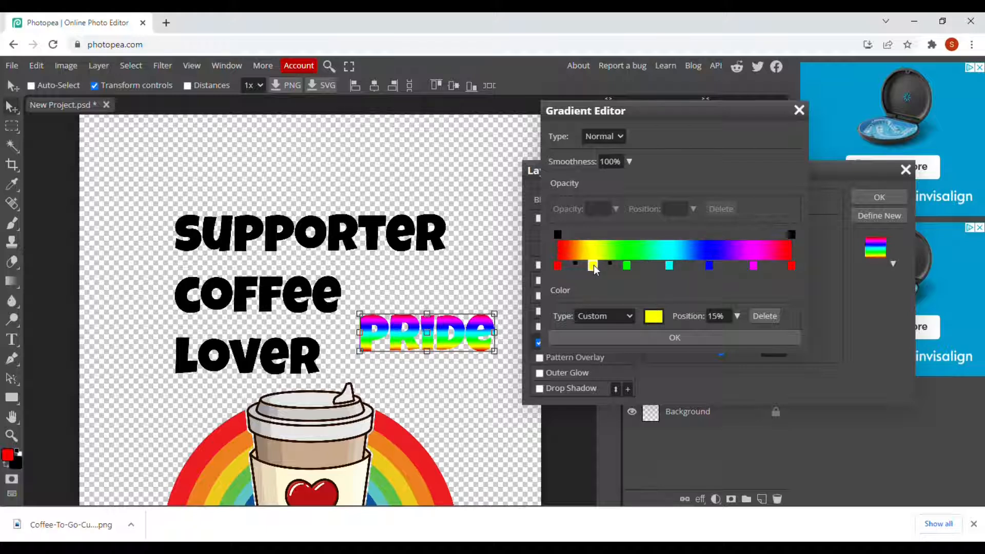
{"action": "left_click", "coordinate": [627, 265]}
{"action": "left_click_drag", "start_coordinate": [627, 266], "coordinate": [634, 267]}
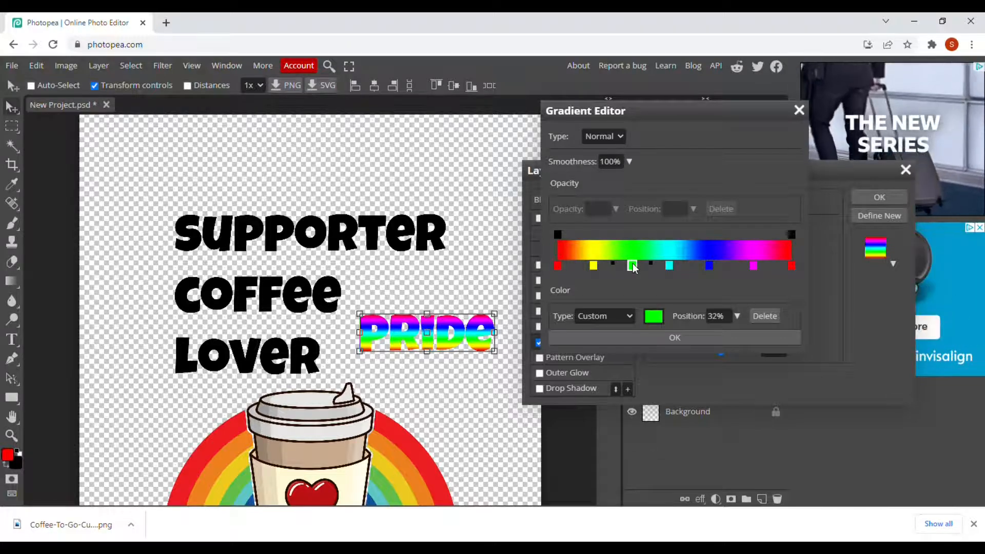
{"action": "left_click", "coordinate": [659, 337]}
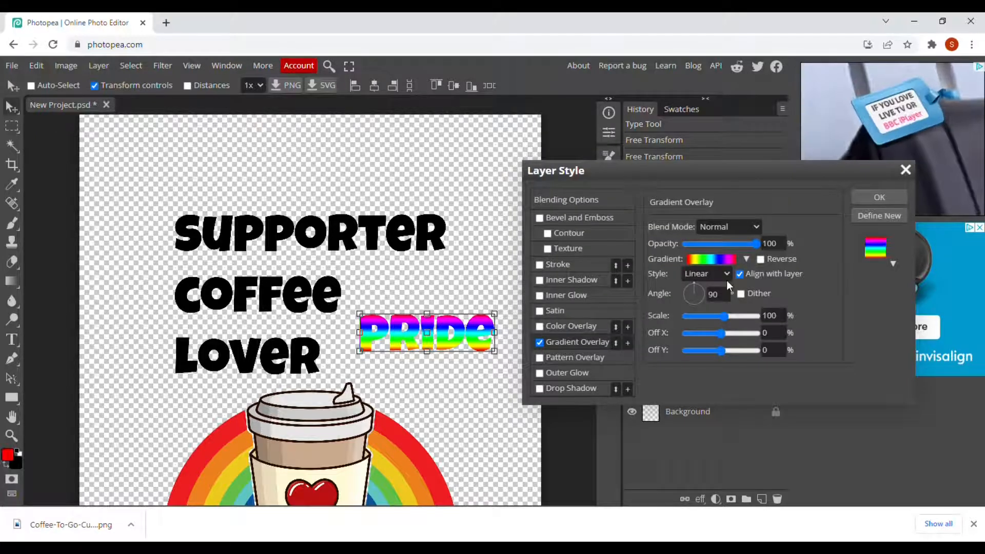
{"action": "left_click", "coordinate": [862, 200]}
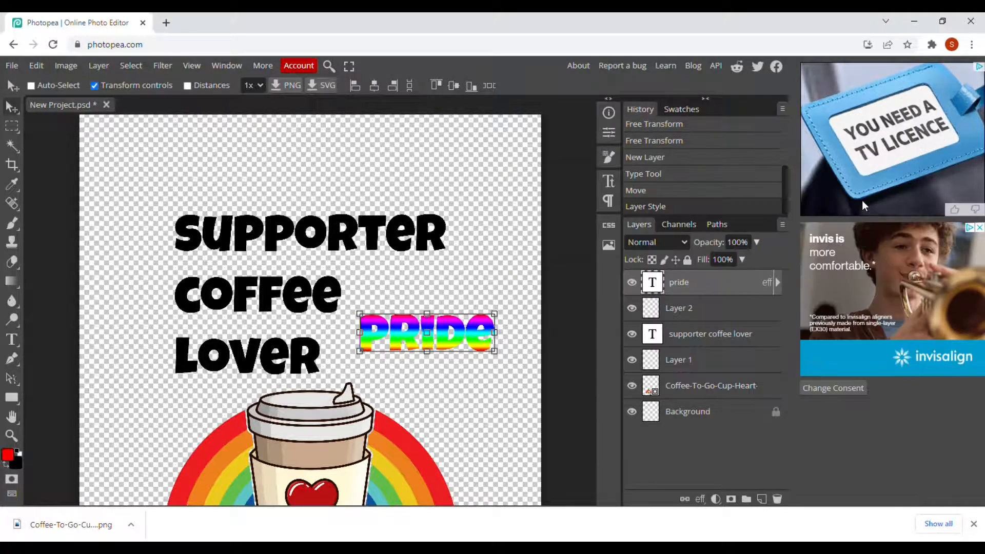
Move the "pride" text slightly left, closer to the words "coffee" and "lover"
{"action": "left_click", "coordinate": [193, 66]}
{"action": "left_click", "coordinate": [197, 83]}
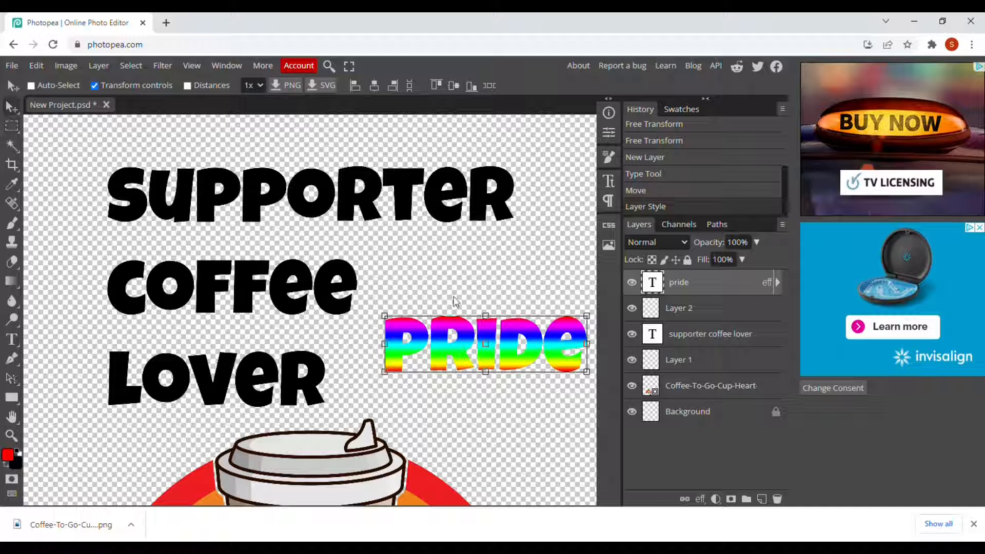
{"action": "left_click_drag", "start_coordinate": [507, 354], "coordinate": [488, 347]}
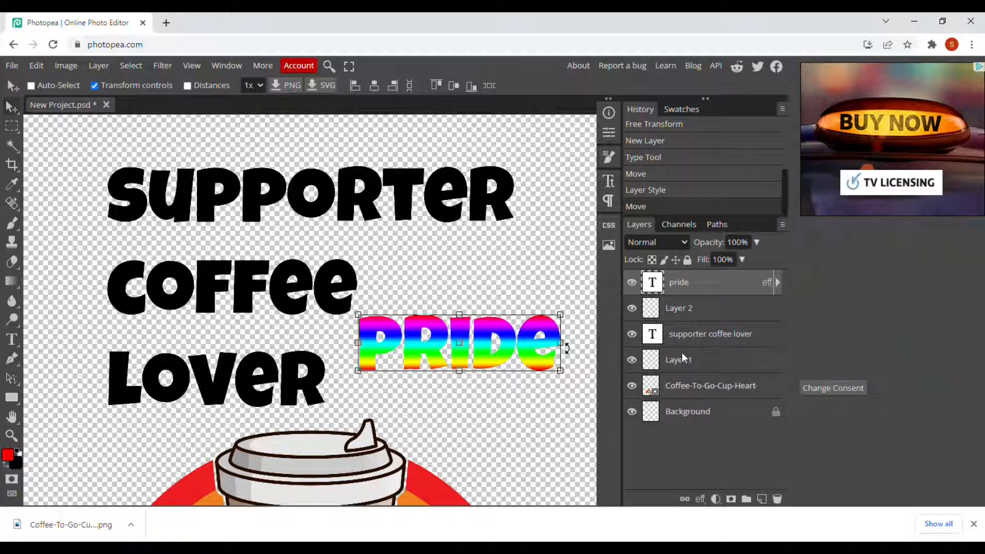
Add a smooth Inner Bevel to the "pride" text layer with Bevel and Emboss, setting its depth to 863%
{"action": "double_click", "coordinate": [735, 283]}
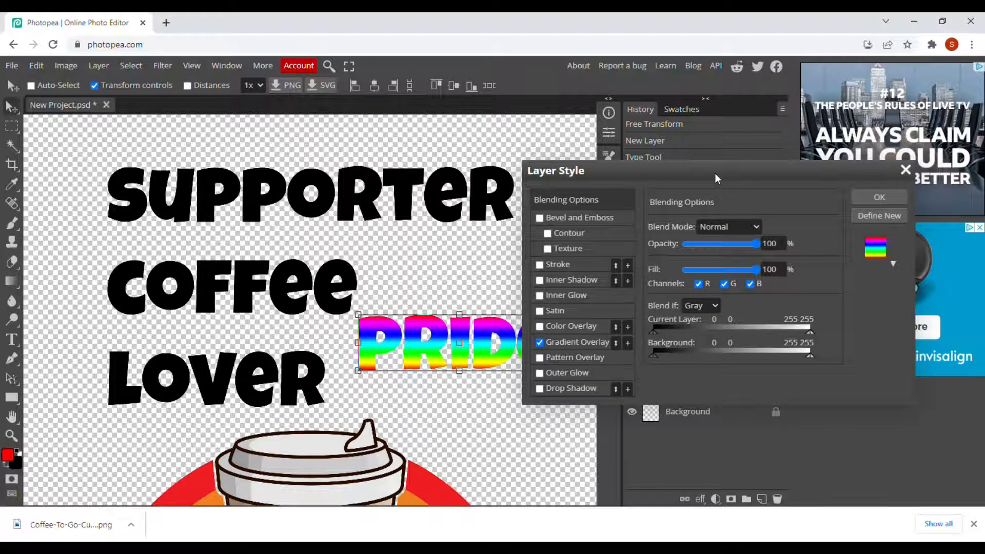
{"action": "left_click_drag", "start_coordinate": [717, 177], "coordinate": [766, 190]}
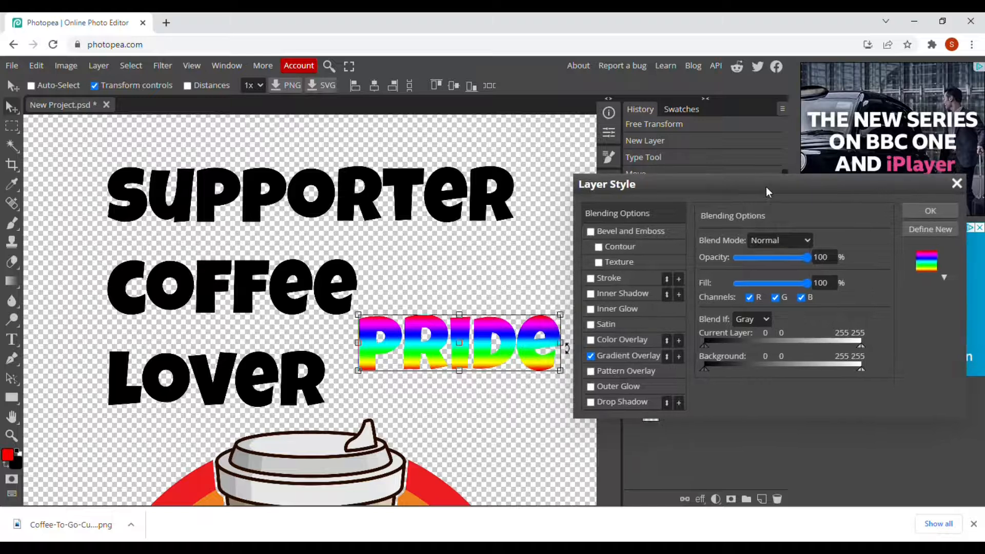
{"action": "left_click", "coordinate": [651, 235]}
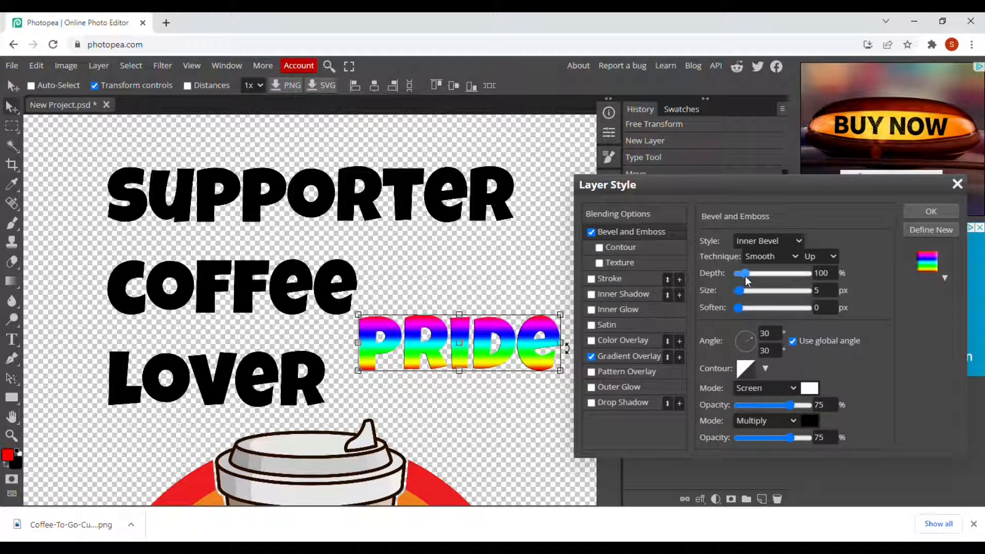
{"action": "left_click_drag", "start_coordinate": [751, 277], "coordinate": [802, 266]}
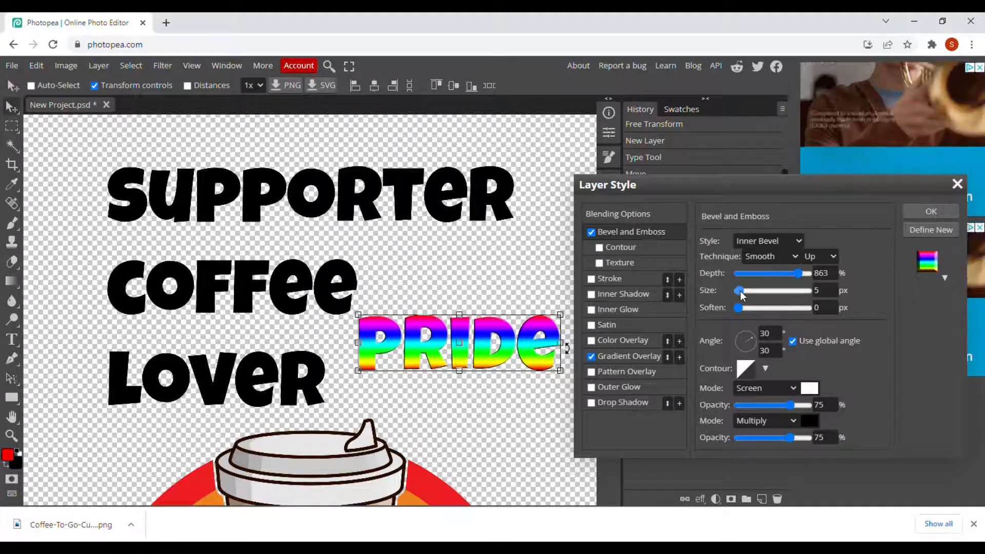
Set the bevel's size to 42 px and soften to 3 px, and apply the layer style
{"action": "mouse_move", "coordinate": [743, 292]}
{"action": "left_mouse_down"}
{"action": "mouse_move", "coordinate": [817, 293]}
{"action": "mouse_move", "coordinate": [749, 294]}
{"action": "left_mouse_up"}
{"action": "left_click", "coordinate": [762, 293]}
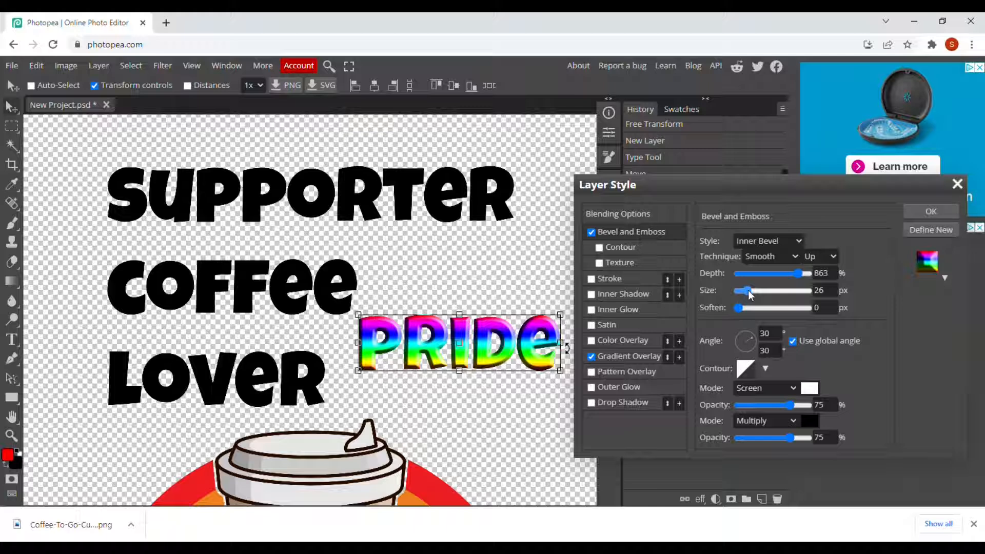
{"action": "left_click_drag", "start_coordinate": [750, 291], "coordinate": [751, 294]}
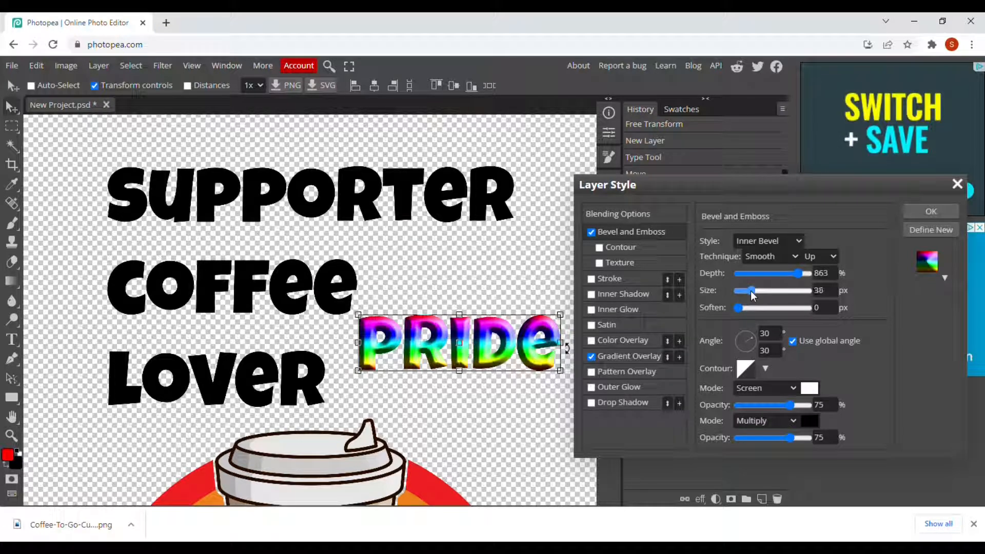
{"action": "left_click_drag", "start_coordinate": [750, 295], "coordinate": [801, 310]}
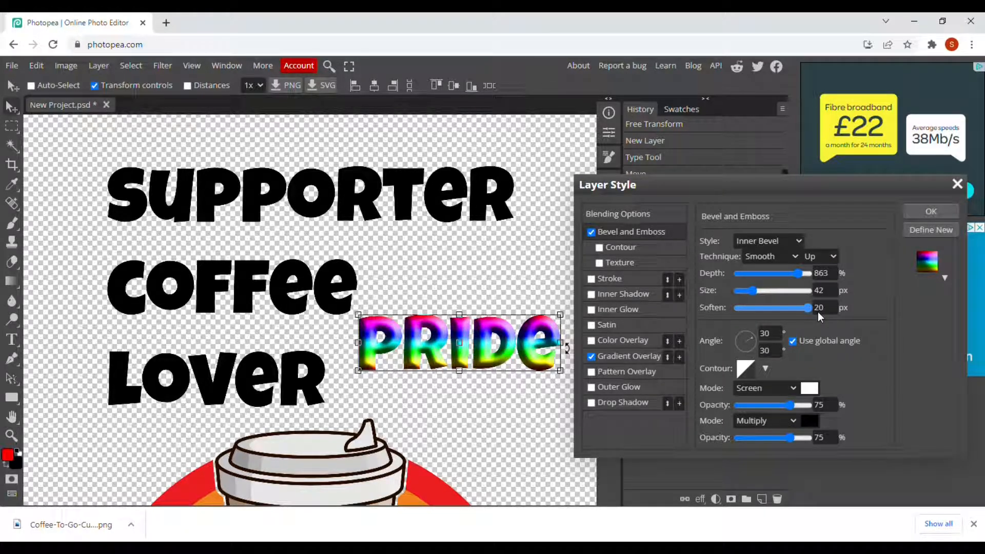
{"action": "left_click_drag", "start_coordinate": [820, 316], "coordinate": [749, 306]}
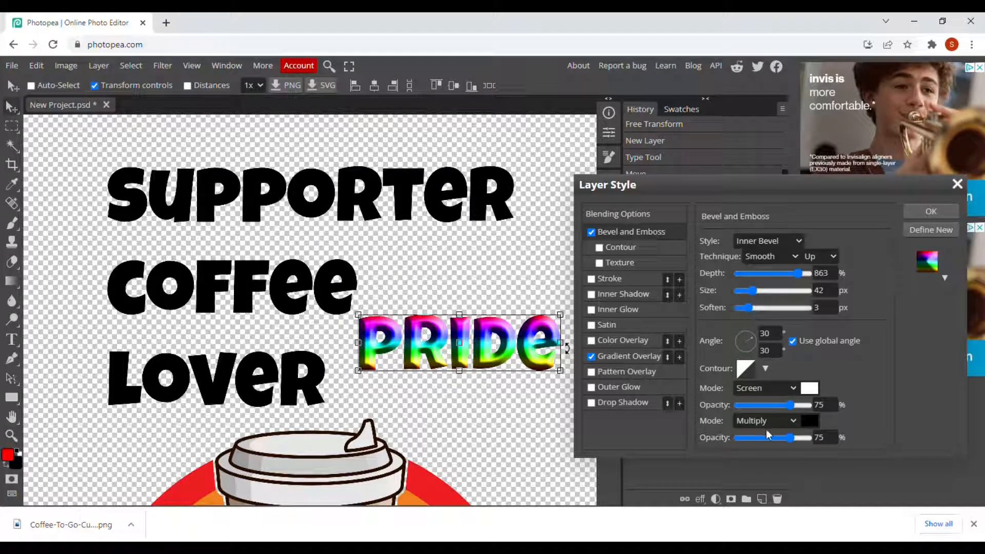
{"action": "left_click", "coordinate": [912, 210]}
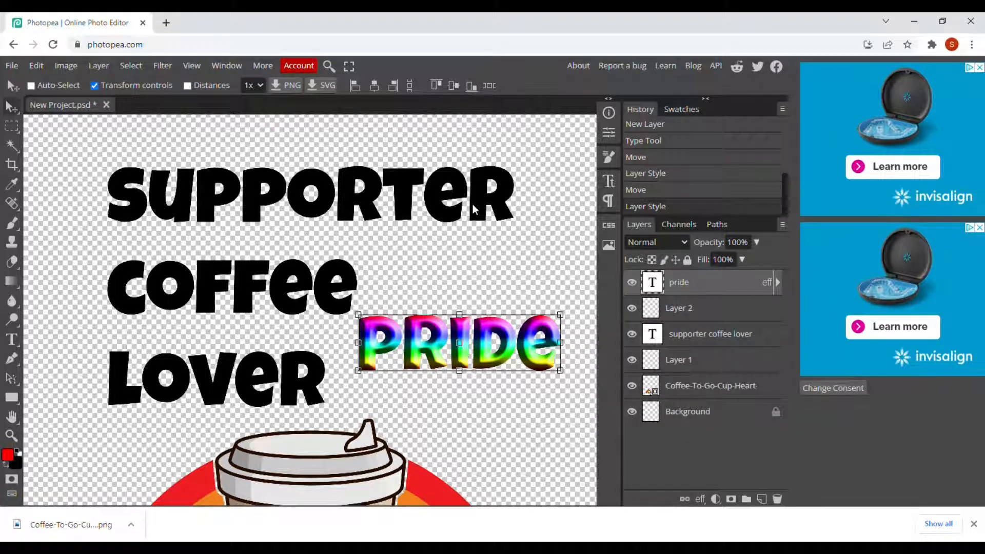
Move the "pride" text up and left so it overlaps the upper part of "coffee", just below "supporter"
{"action": "left_click", "coordinate": [191, 66]}
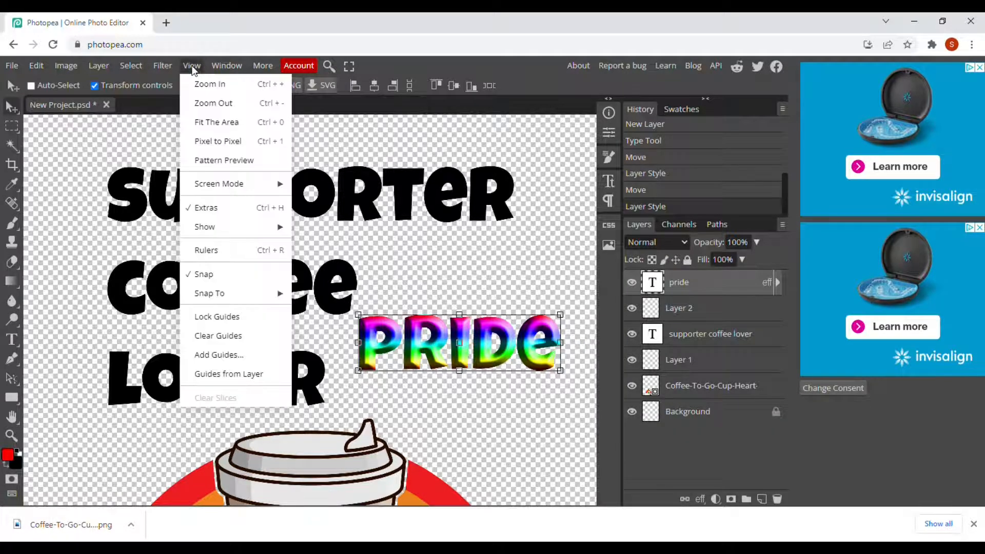
{"action": "left_click", "coordinate": [195, 83]}
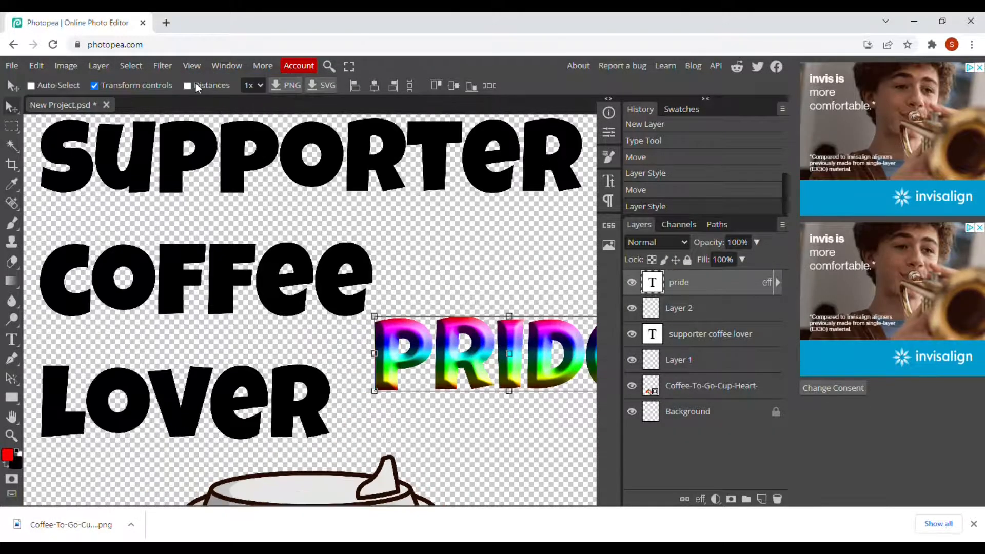
{"action": "left_click", "coordinate": [199, 64]}
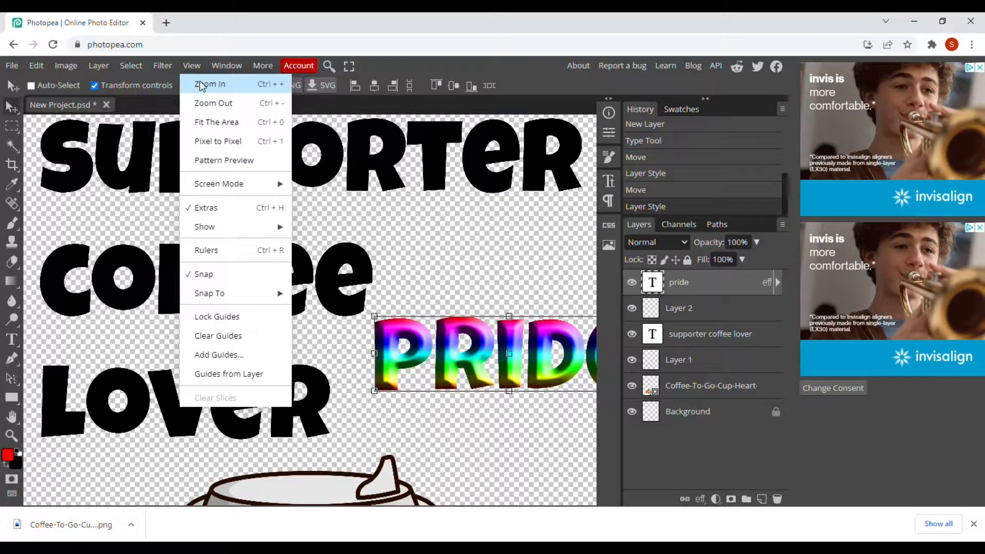
{"action": "left_click", "coordinate": [199, 81]}
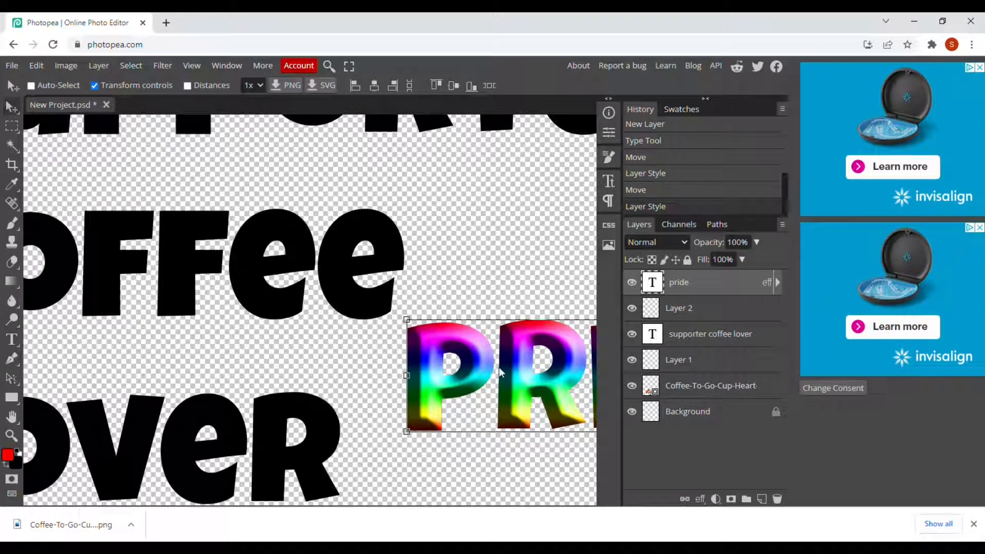
{"action": "left_click_drag", "start_coordinate": [541, 379], "coordinate": [320, 355]}
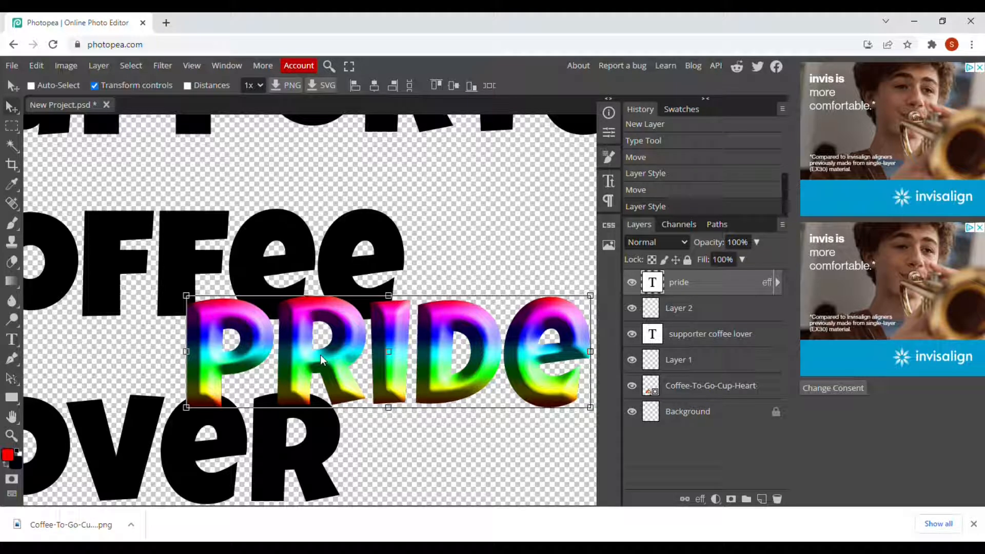
{"action": "left_click_drag", "start_coordinate": [320, 355], "coordinate": [290, 205]}
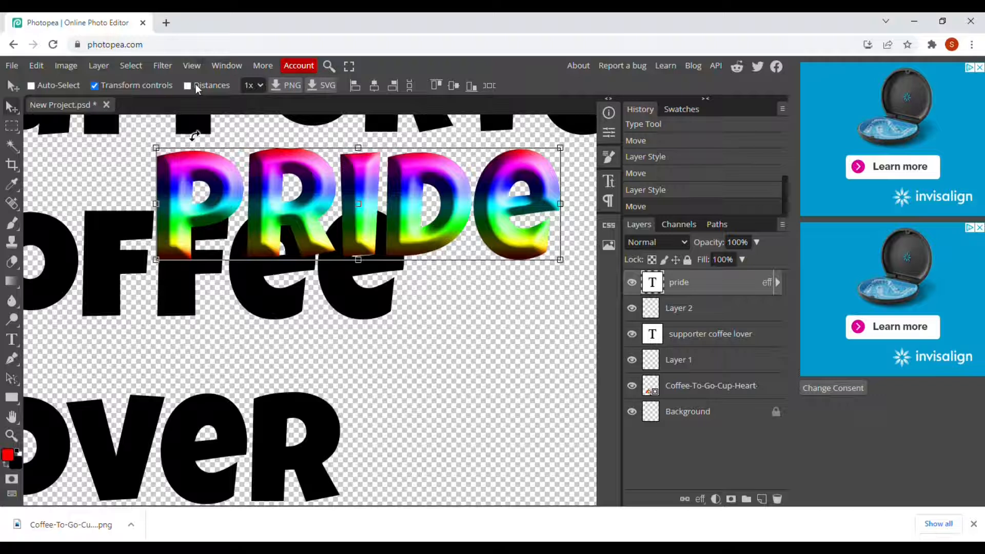
Move the "pride" text up and left so it sits just above the word "supporter"
{"action": "left_click", "coordinate": [194, 65]}
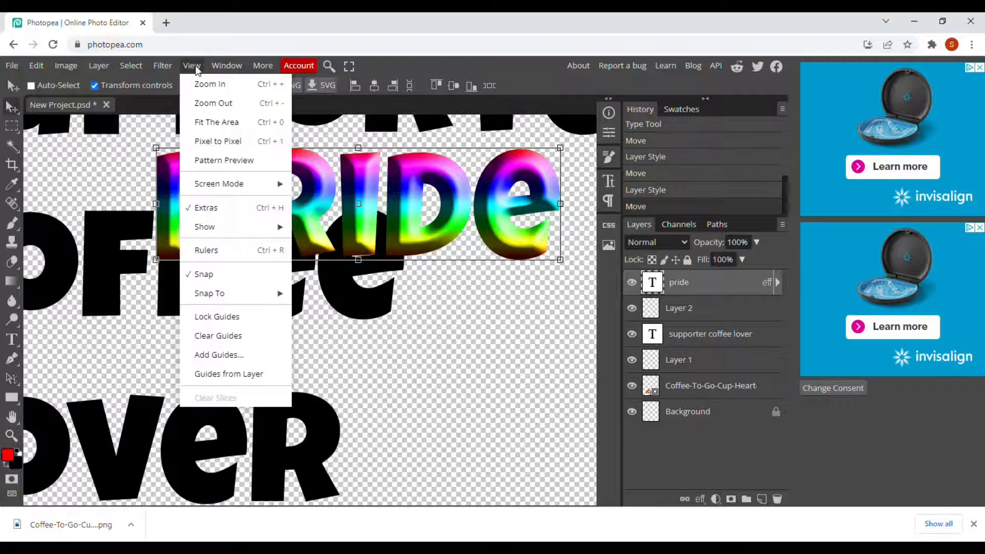
{"action": "left_click", "coordinate": [204, 102]}
{"action": "left_click", "coordinate": [197, 66]}
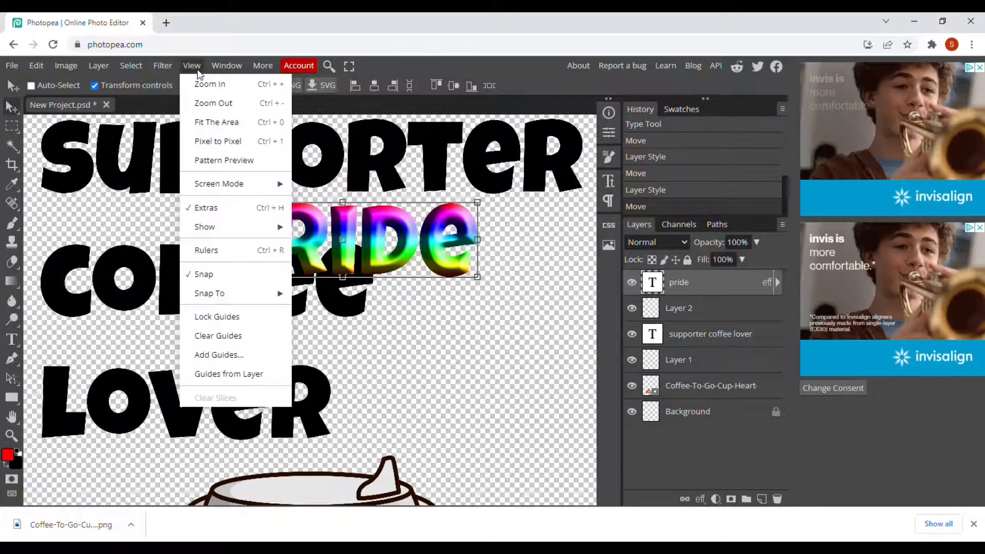
{"action": "left_click", "coordinate": [197, 102]}
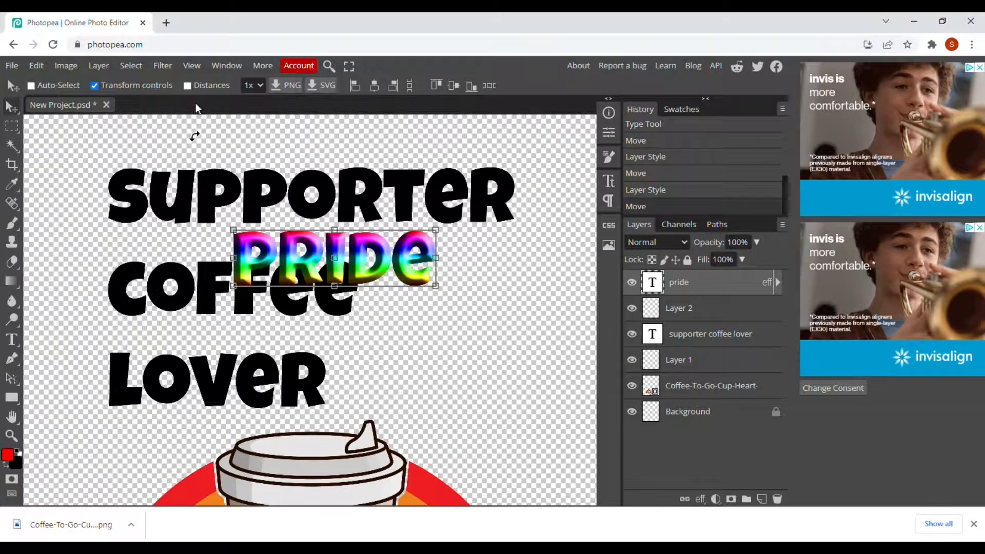
{"action": "left_click", "coordinate": [193, 65]}
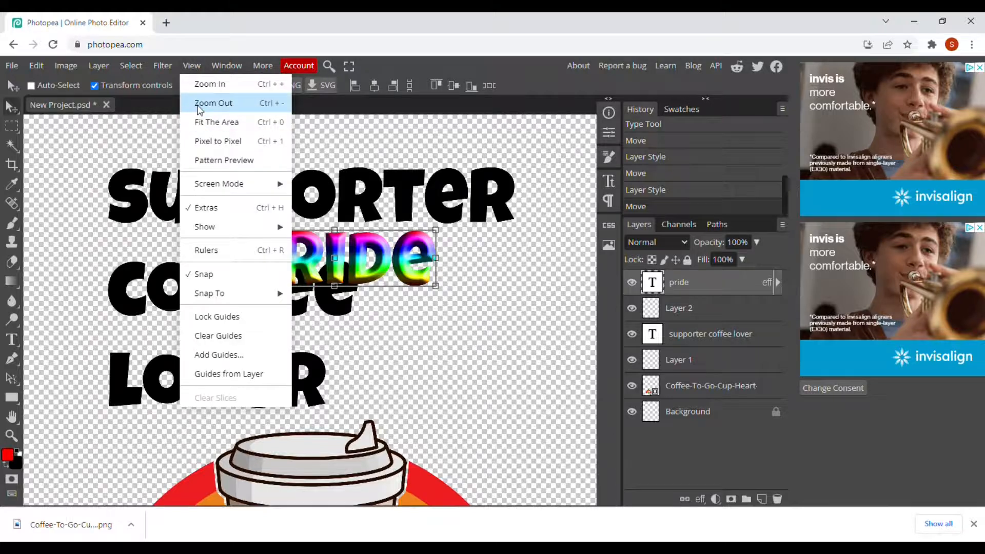
{"action": "left_click", "coordinate": [199, 107]}
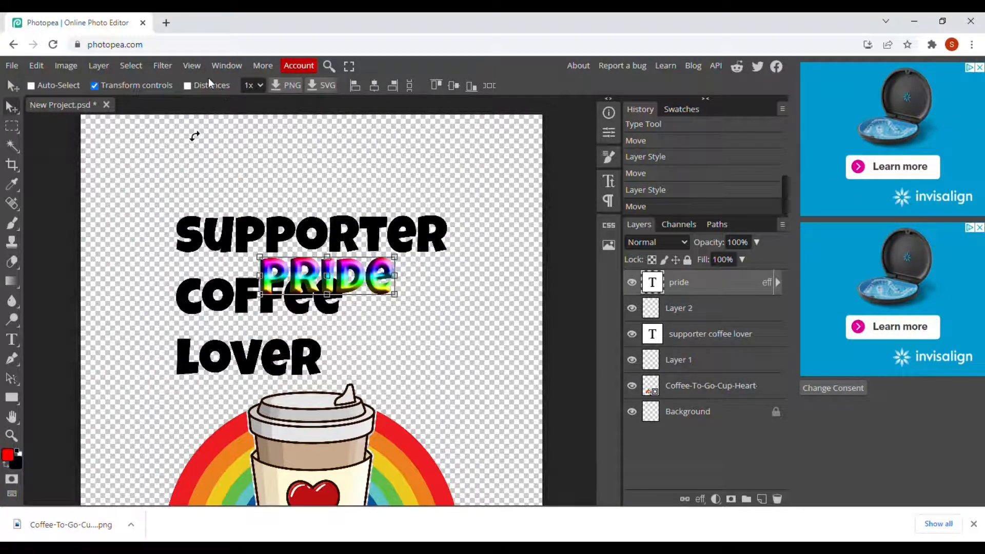
{"action": "left_click", "coordinate": [196, 67]}
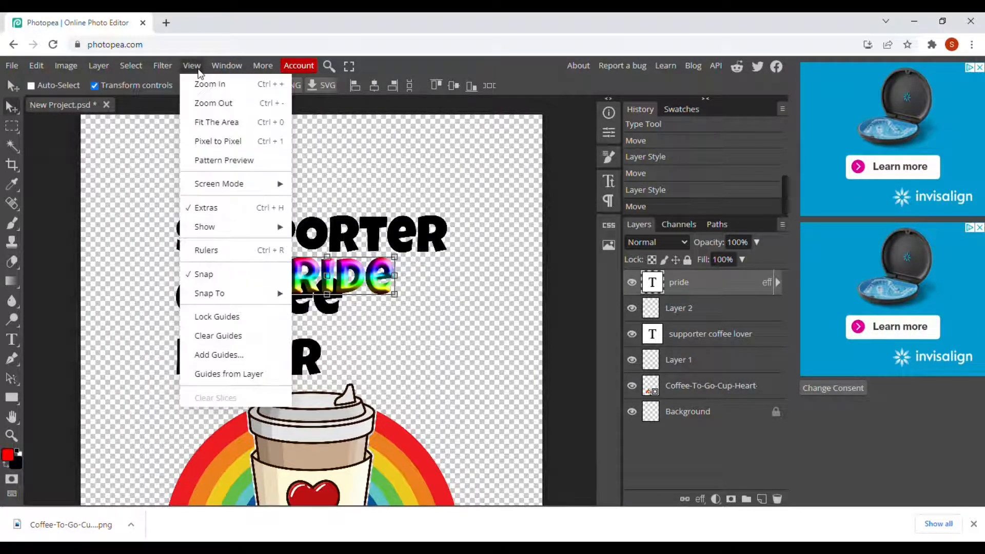
{"action": "left_click", "coordinate": [199, 109]}
{"action": "left_click_drag", "start_coordinate": [303, 289], "coordinate": [244, 213]}
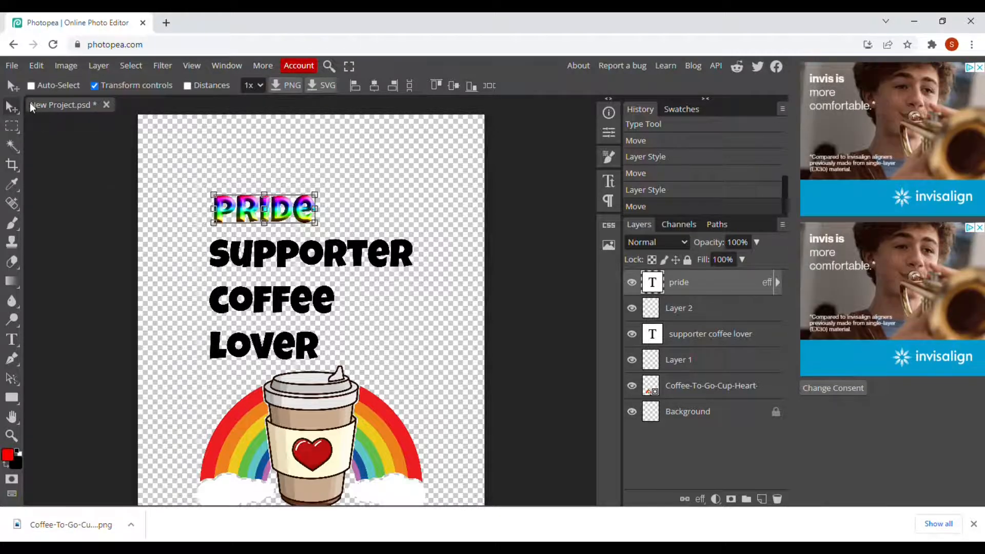
Set the "pride" text's font size to 700 px and move it up slightly, leaving a gap above "supporter"
{"action": "left_click", "coordinate": [11, 341]}
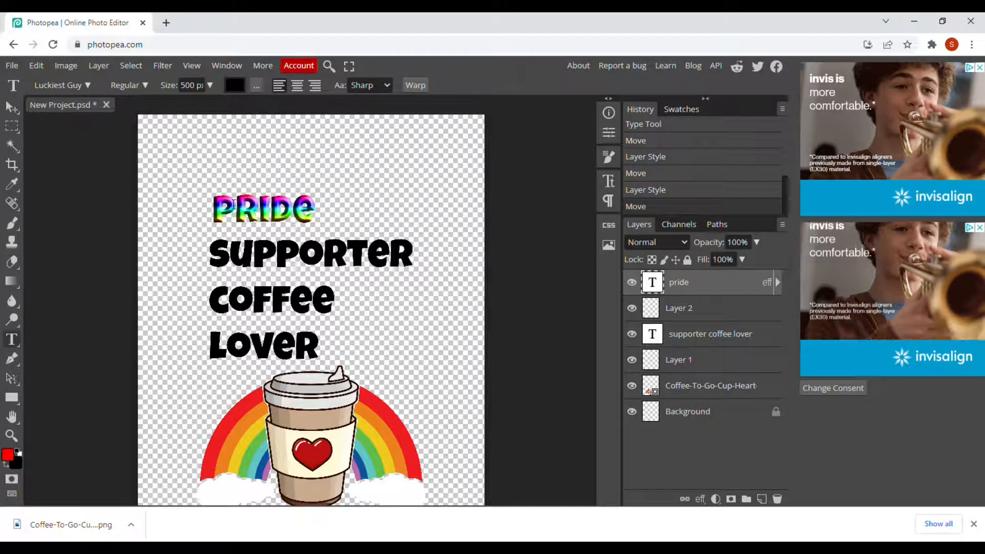
{"action": "left_click_drag", "start_coordinate": [223, 216], "coordinate": [317, 225]}
{"action": "left_click", "coordinate": [181, 86]}
{"action": "type", "text": "200"}
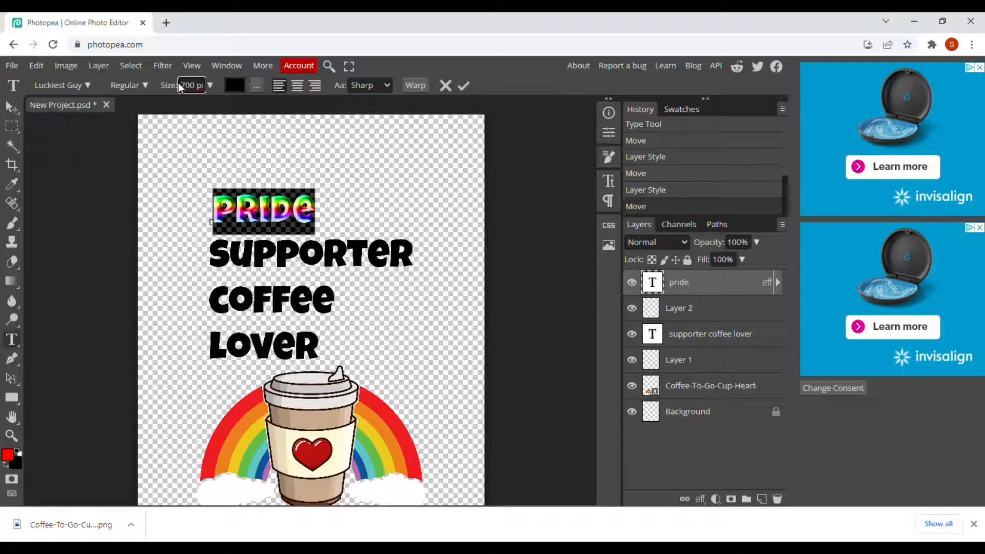
{"action": "key", "text": "Return"}
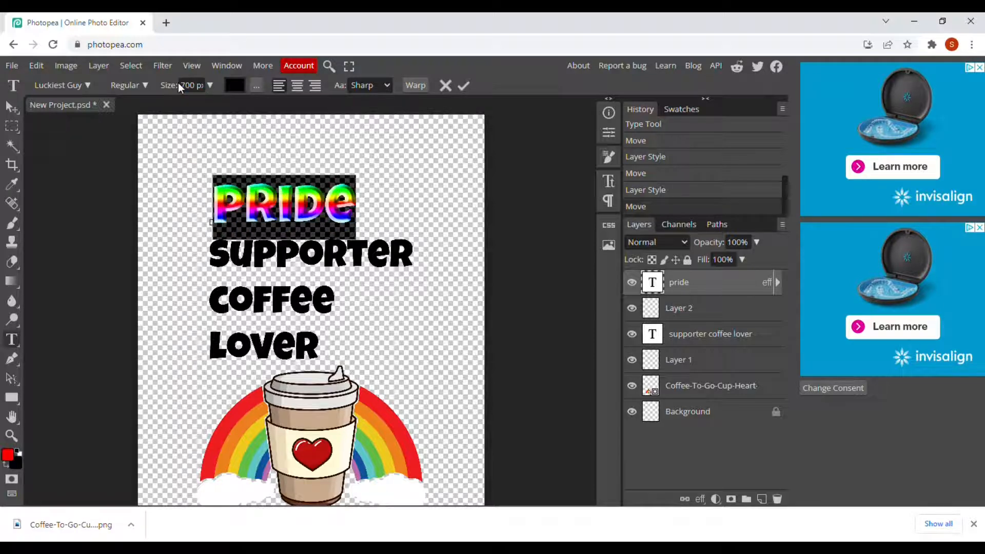
{"action": "left_click", "coordinate": [15, 104]}
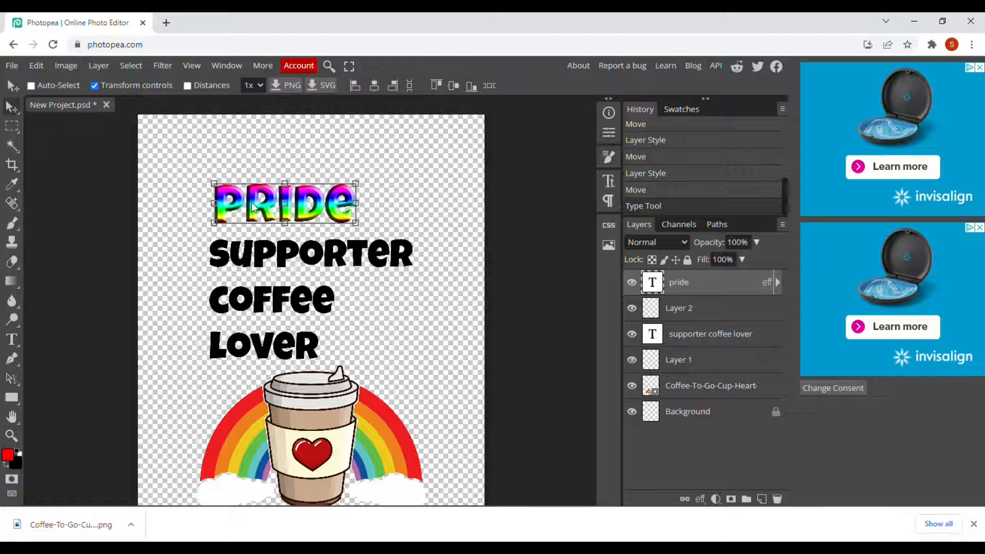
{"action": "left_click_drag", "start_coordinate": [305, 215], "coordinate": [305, 199]}
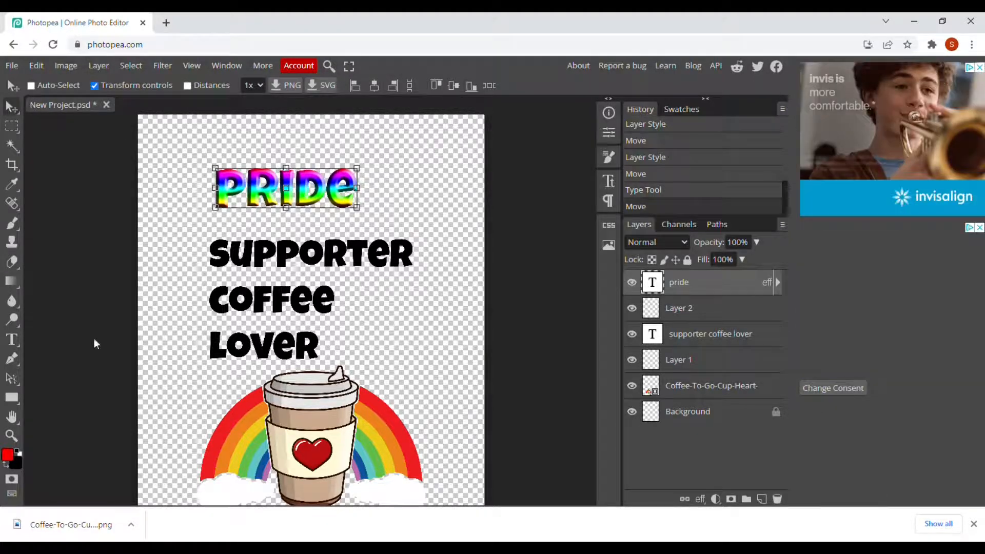
Set the font size of the whole "supporter coffee lover" text to 700 px
{"action": "left_click", "coordinate": [13, 339]}
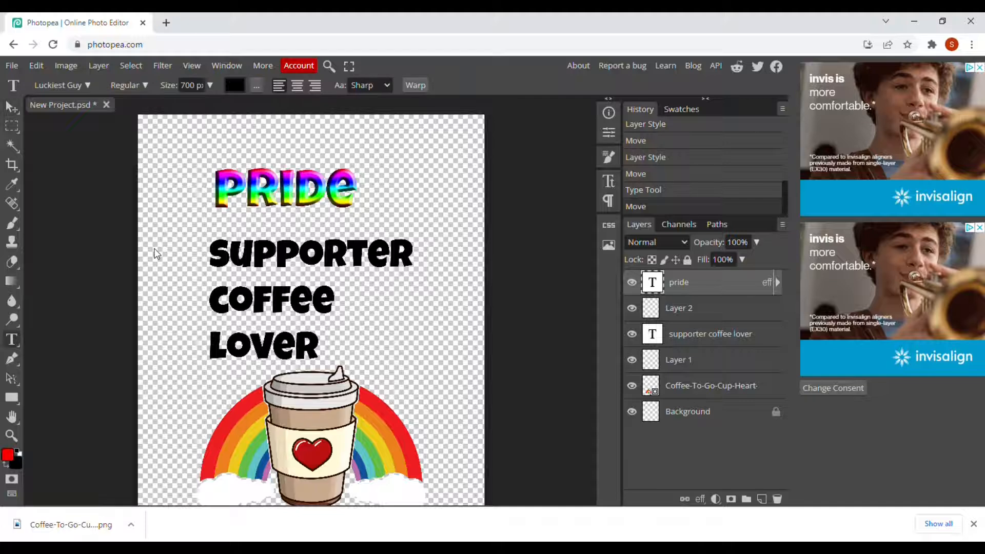
{"action": "left_click_drag", "start_coordinate": [211, 255], "coordinate": [320, 348]}
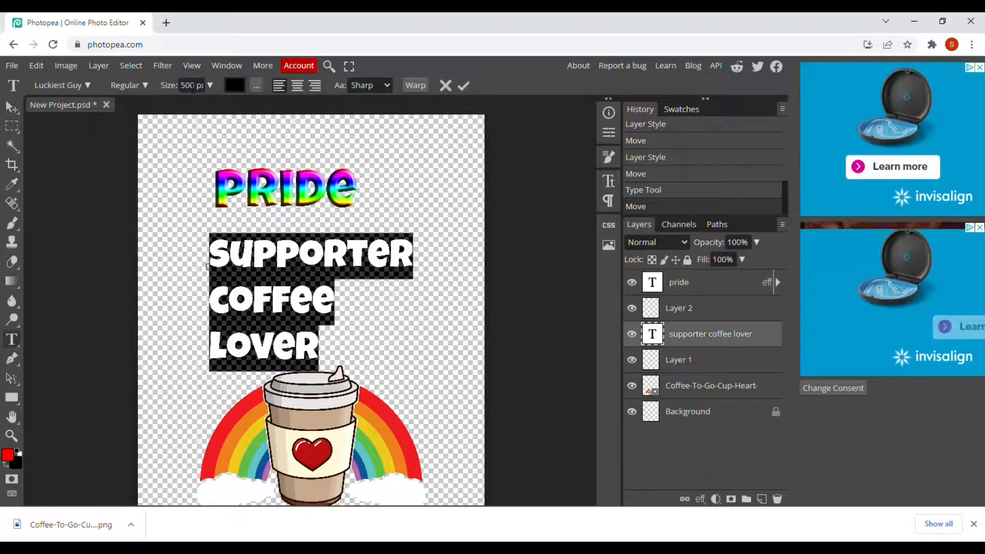
{"action": "left_click", "coordinate": [190, 85]}
{"action": "key", "text": "BackSpace"}
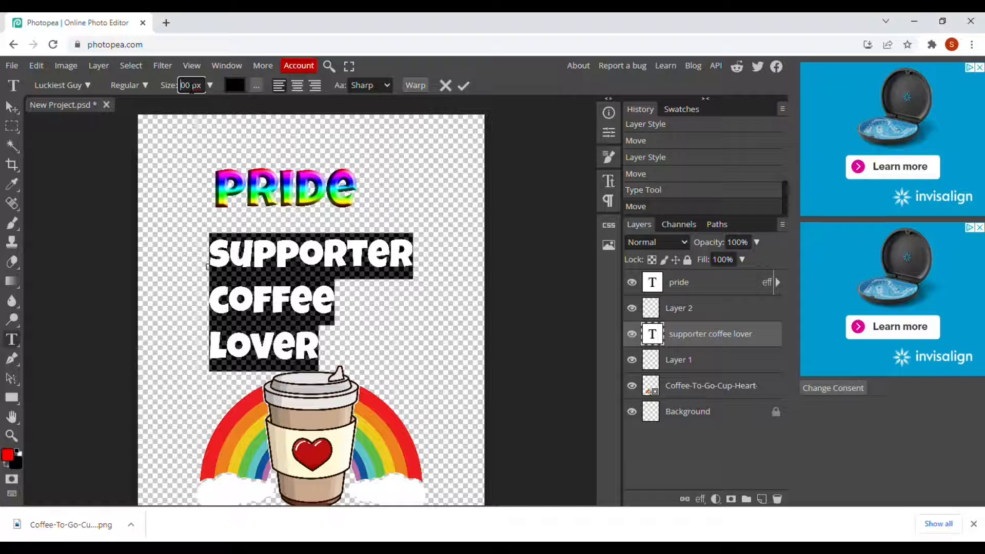
{"action": "type", "text": "7"}
{"action": "key", "text": "Return"}
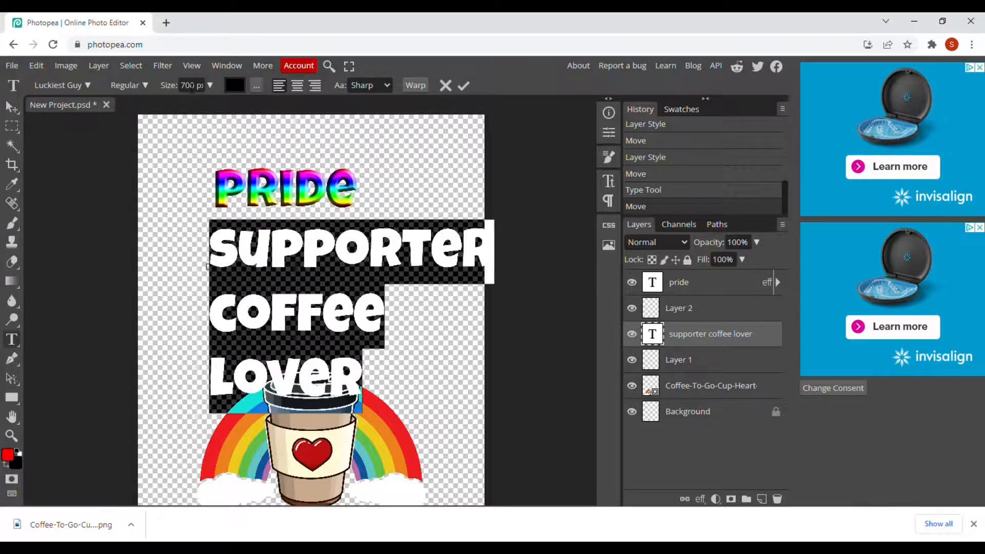
Change the "supporter coffee lover" text colour to white (ffffff) and commit the text edit
{"action": "left_click", "coordinate": [240, 88]}
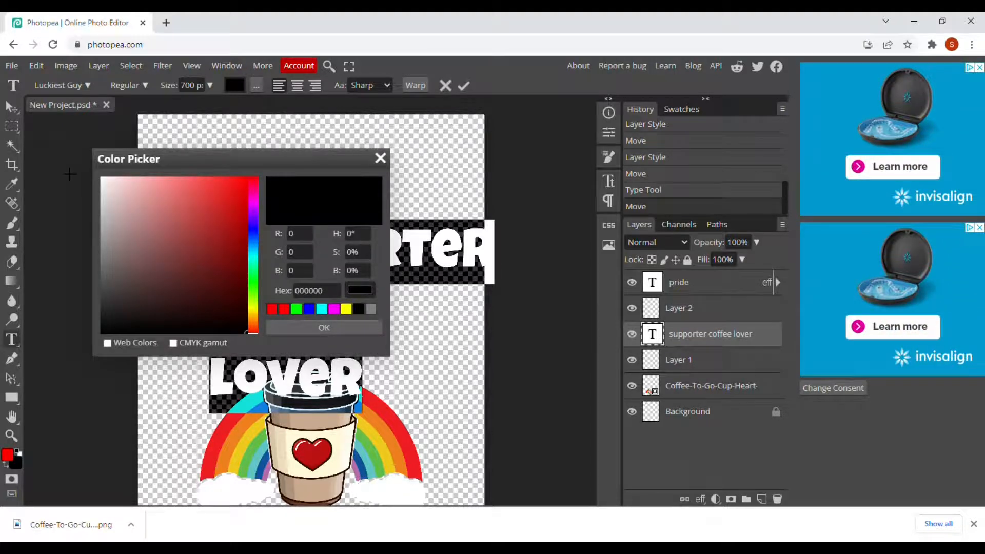
{"action": "left_click_drag", "start_coordinate": [103, 180], "coordinate": [97, 171]}
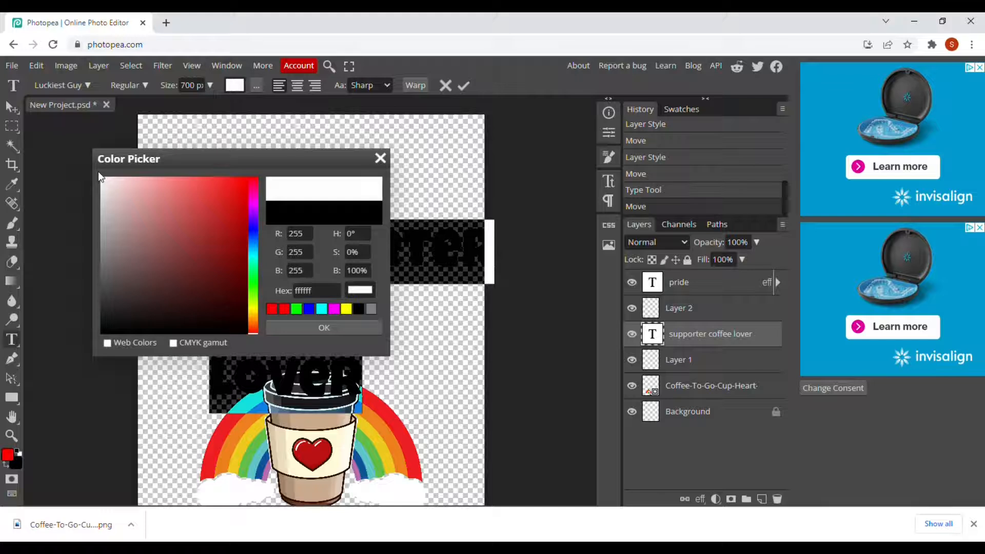
{"action": "left_click", "coordinate": [331, 325]}
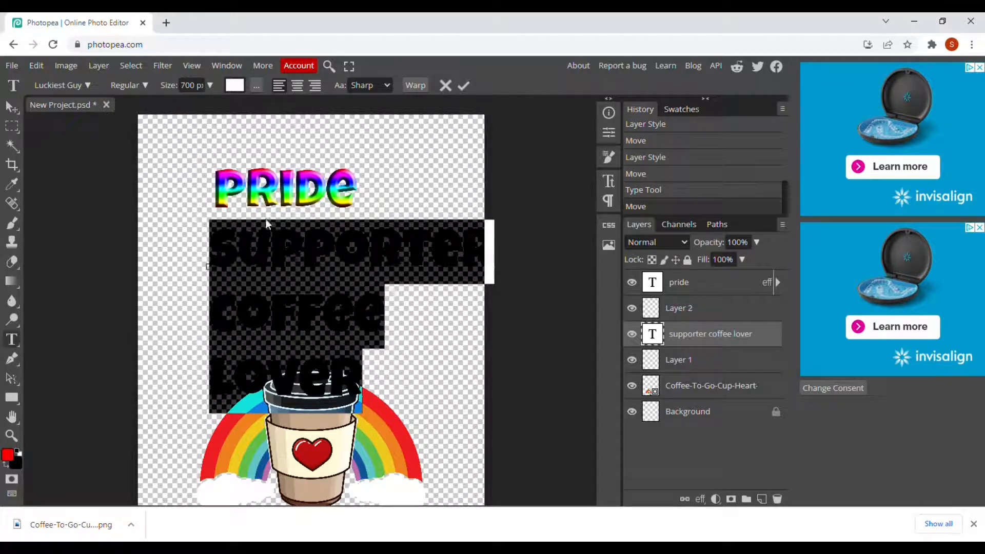
{"action": "left_click", "coordinate": [9, 107]}
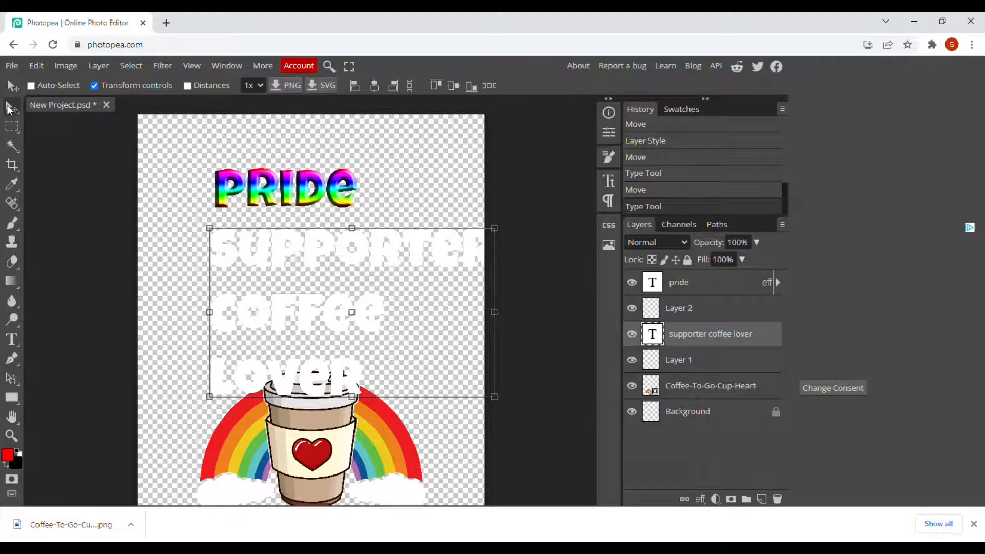
Move the "supporter coffee lover" and "pride" texts up and left, stacking them closely above the coffee cup's lid
{"action": "left_click_drag", "start_coordinate": [249, 183], "coordinate": [236, 168]}
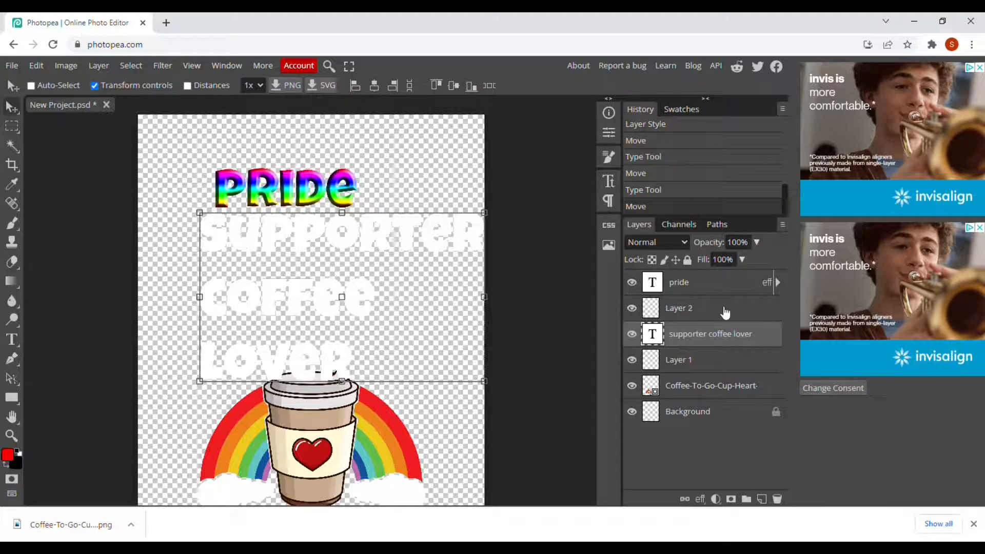
{"action": "left_click", "coordinate": [712, 291]}
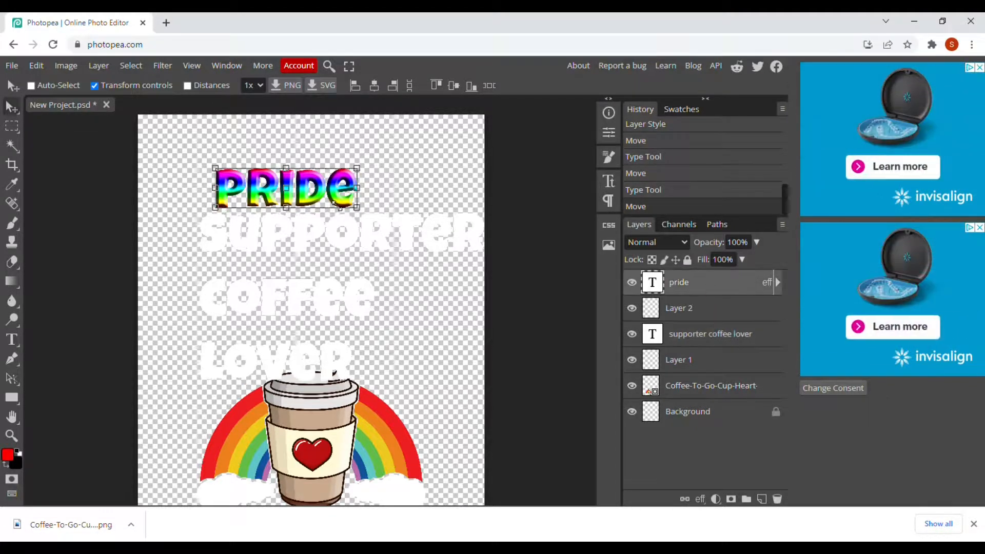
{"action": "mouse_move", "coordinate": [262, 182]}
{"action": "left_mouse_down"}
{"action": "mouse_move", "coordinate": [256, 158]}
{"action": "mouse_move", "coordinate": [251, 168]}
{"action": "left_mouse_up"}
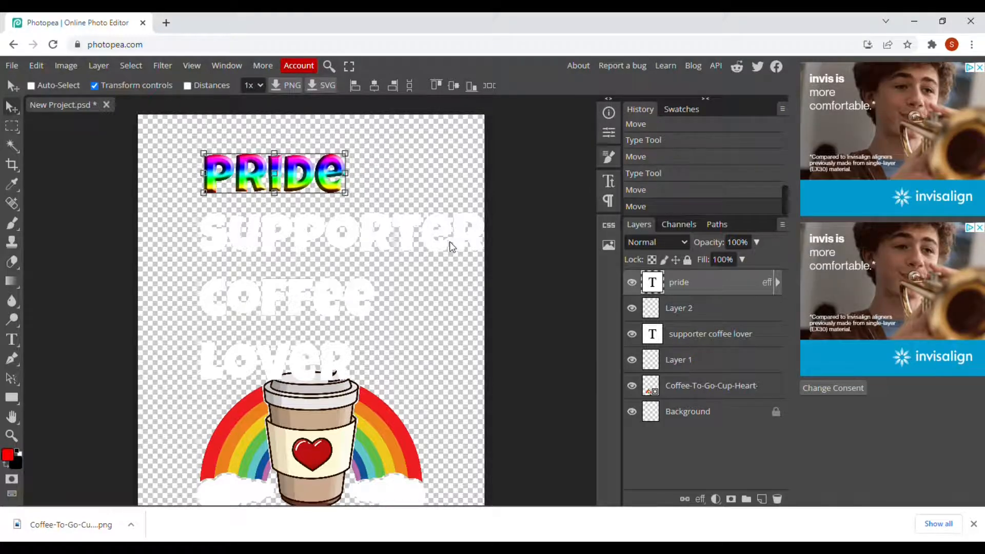
{"action": "left_click", "coordinate": [728, 338]}
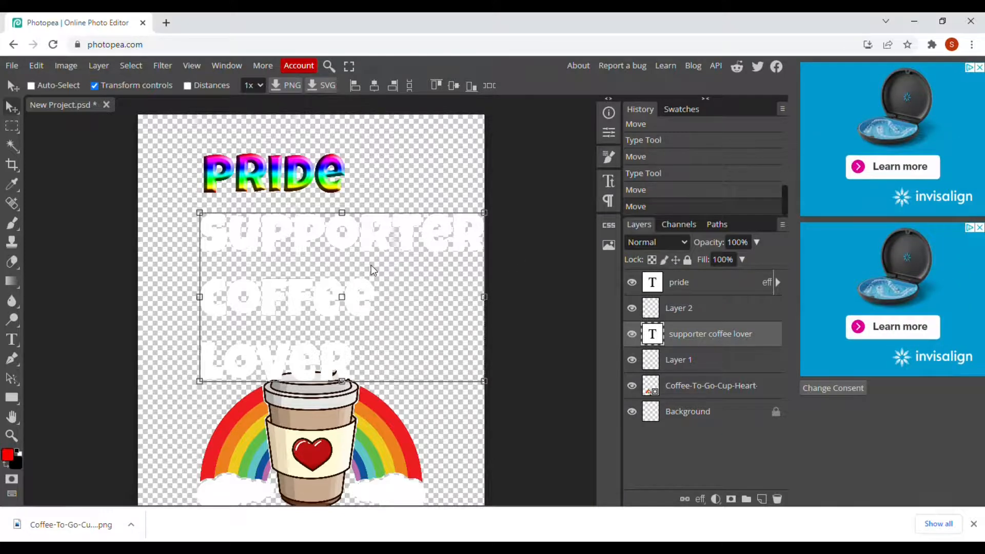
{"action": "left_click_drag", "start_coordinate": [368, 261], "coordinate": [367, 250]}
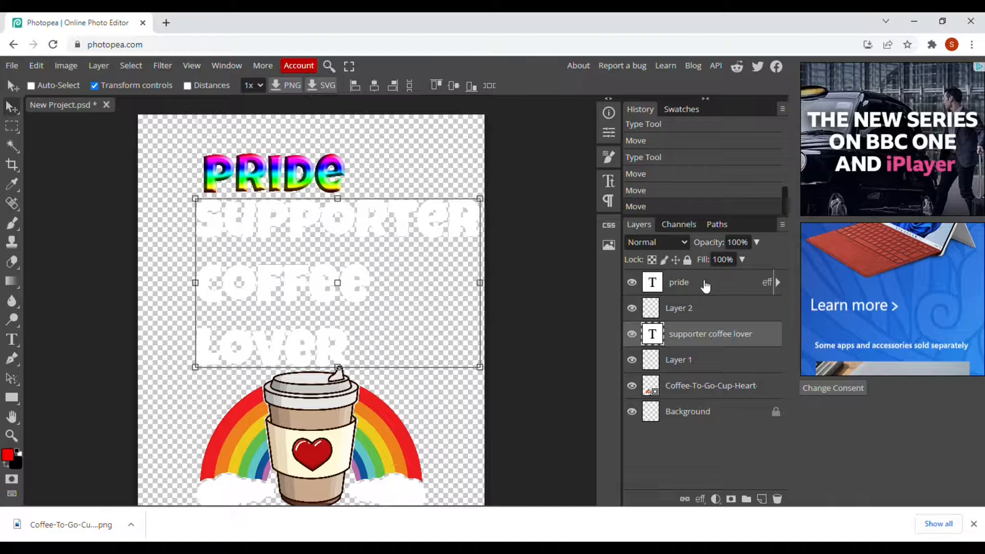
Give the "supporter coffee lover" layer the same smooth Inner Bevel as "pride", with depth 863%, size 42 px and soften 3 px
{"action": "double_click", "coordinate": [703, 282]}
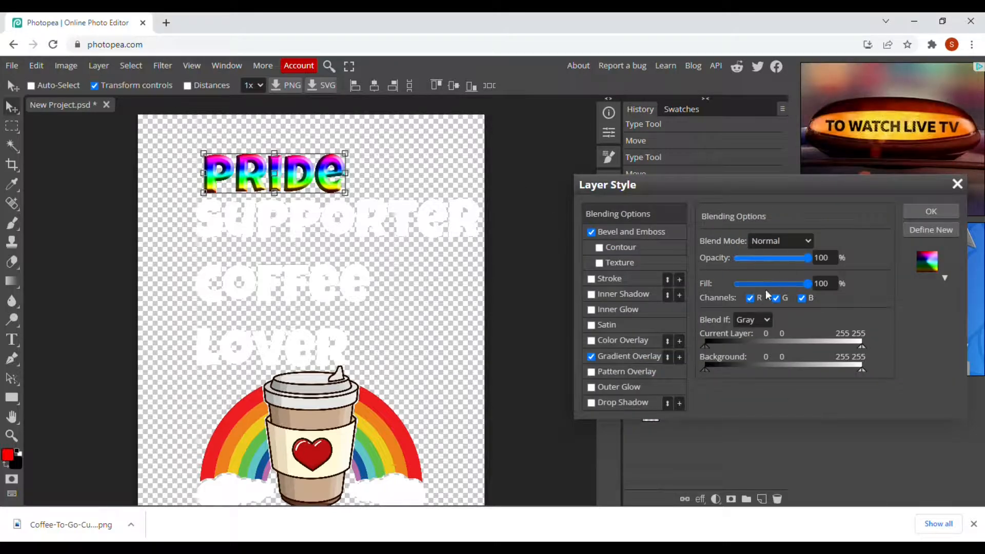
{"action": "left_click", "coordinate": [642, 232]}
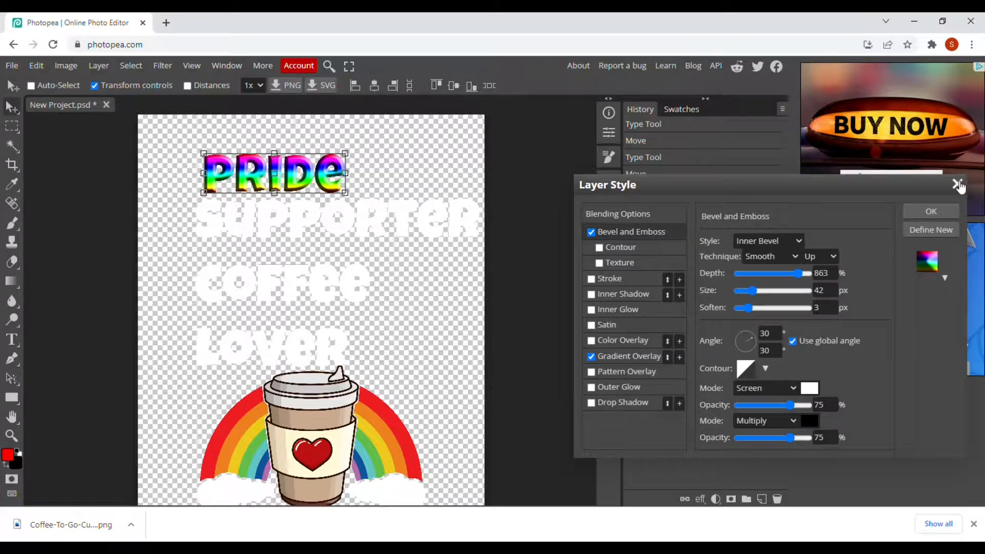
{"action": "left_click", "coordinate": [908, 216]}
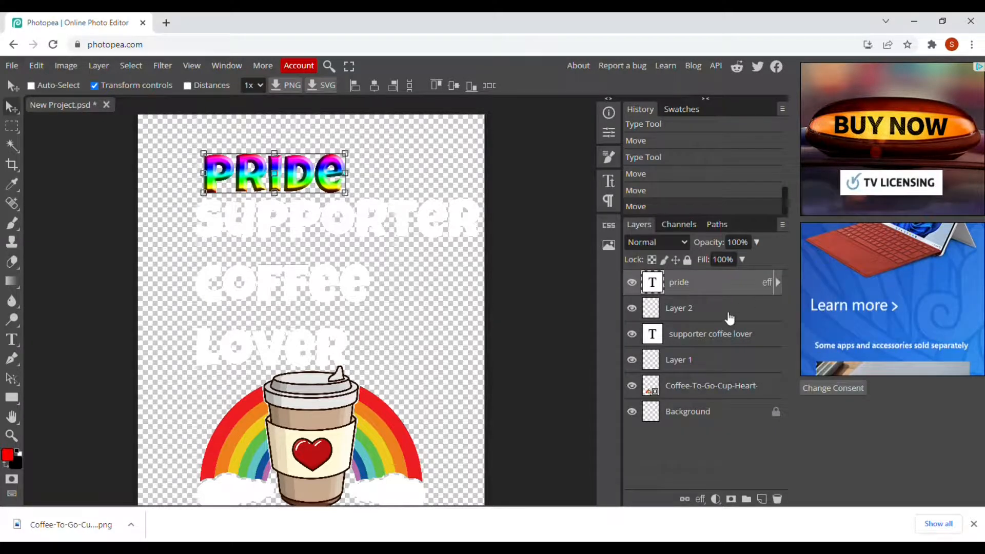
{"action": "left_click", "coordinate": [711, 341]}
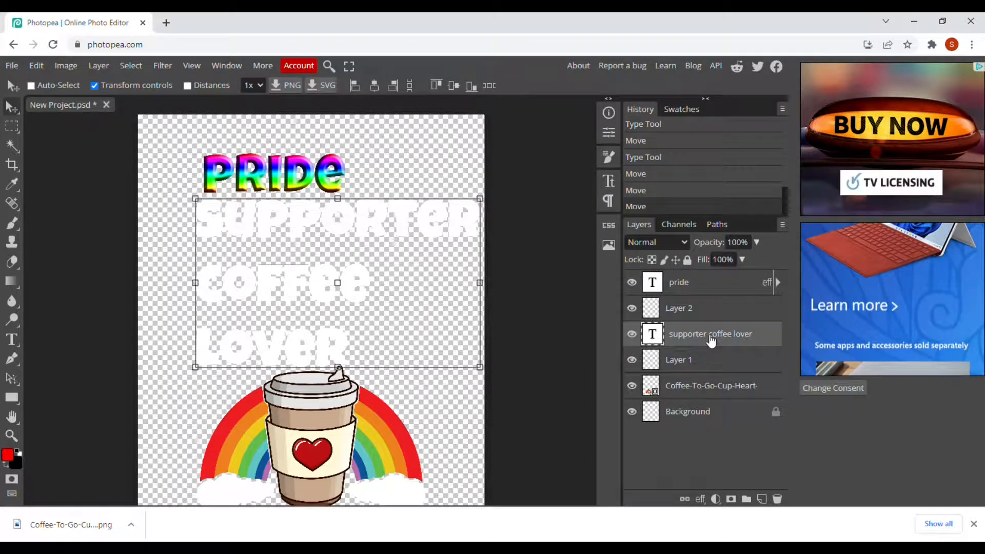
{"action": "double_click", "coordinate": [711, 339]}
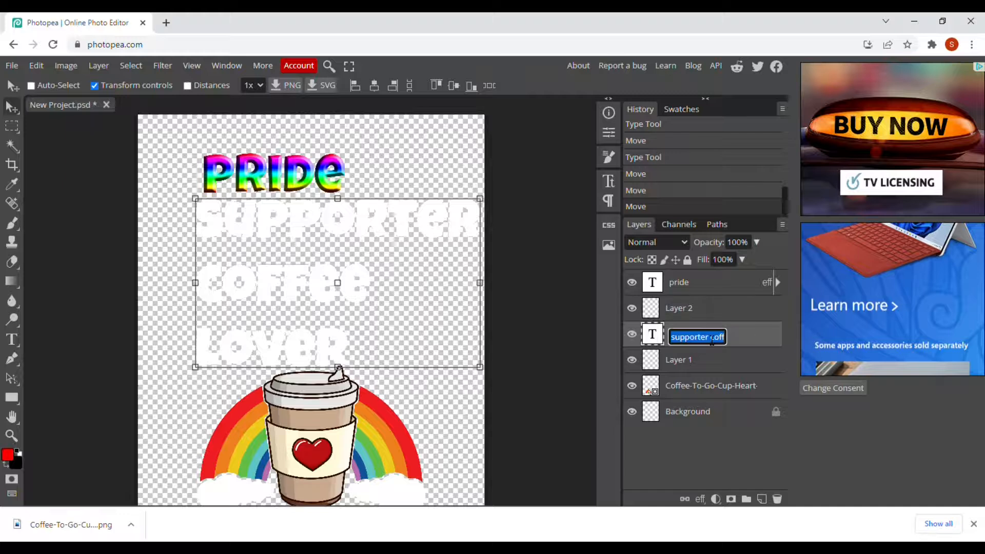
{"action": "double_click", "coordinate": [760, 334]}
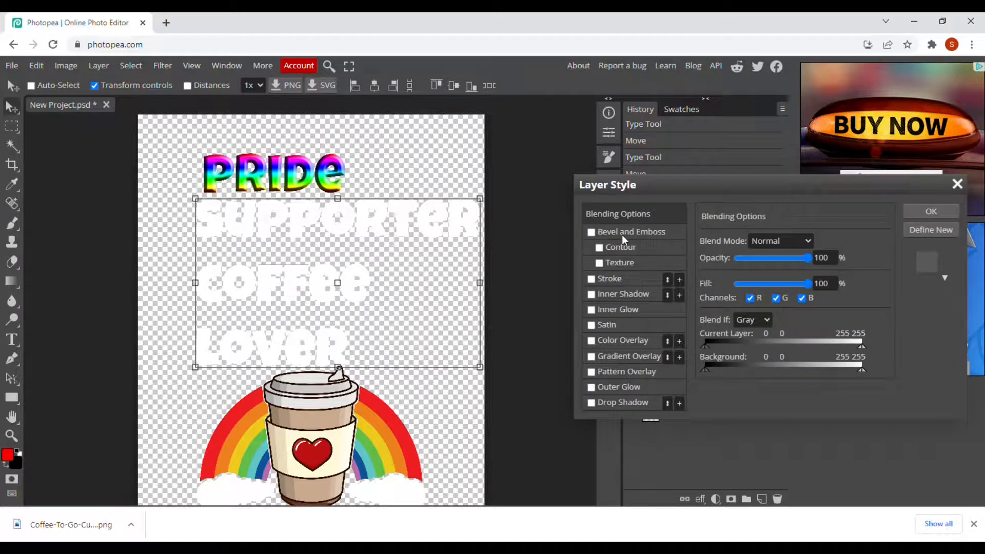
{"action": "left_click", "coordinate": [595, 230]}
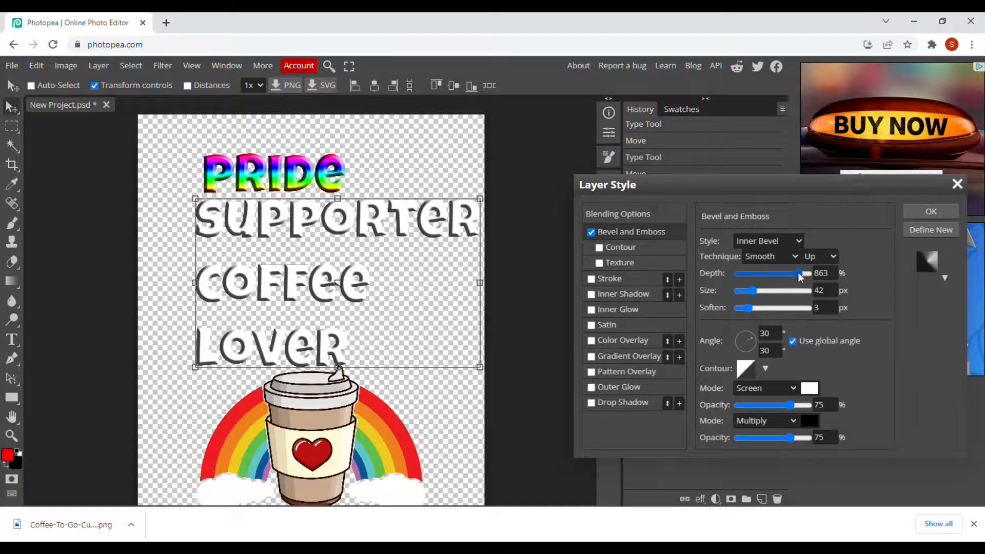
{"action": "left_click", "coordinate": [919, 209]}
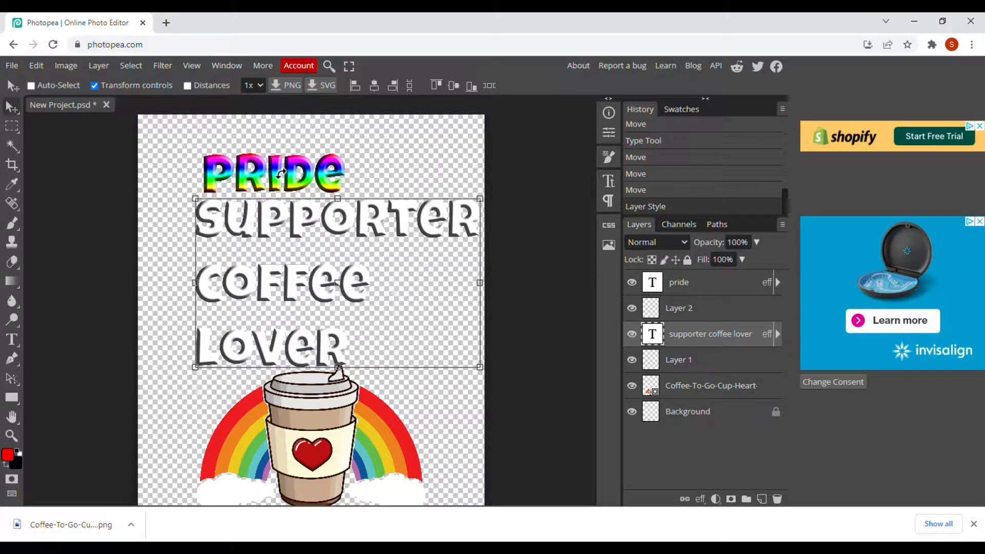
{"action": "left_click", "coordinate": [12, 65]}
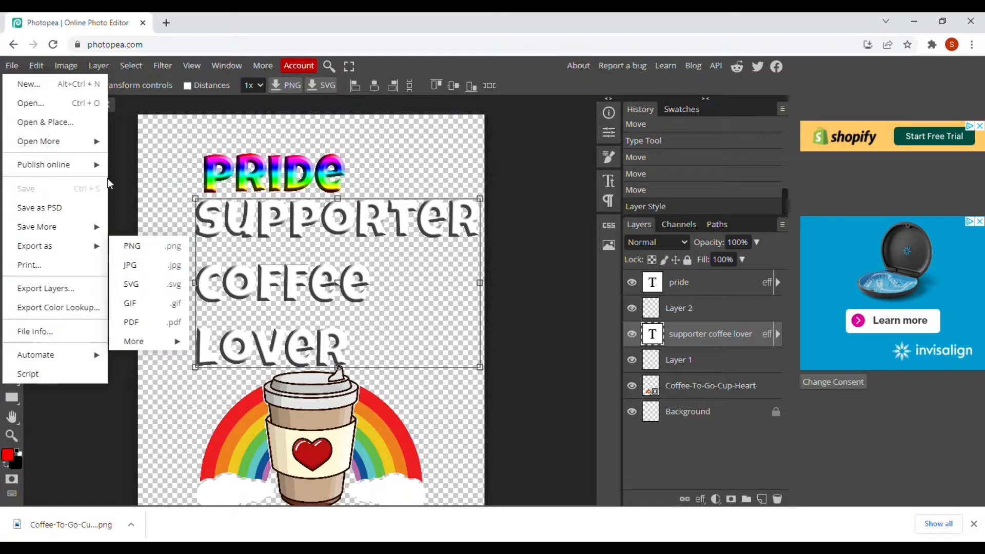
{"action": "left_click", "coordinate": [407, 166]}
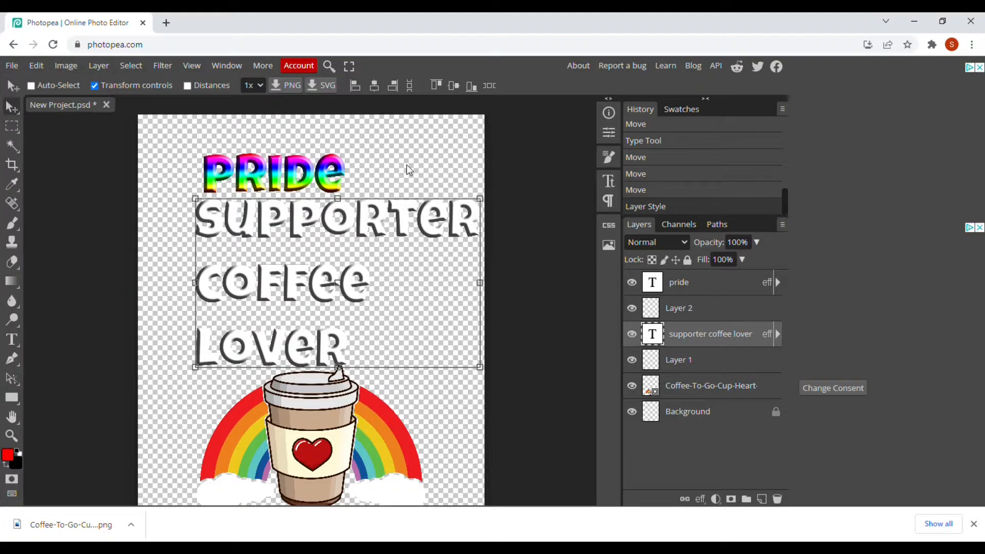